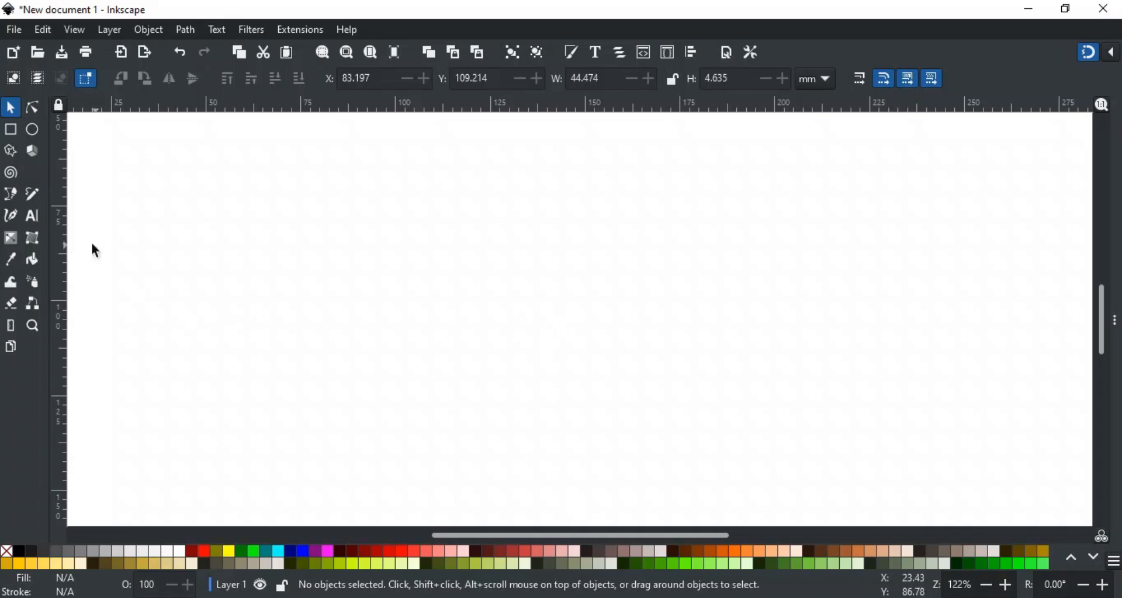
Add a text object on the blank canvas reading "start typing anything"
click(32, 219)
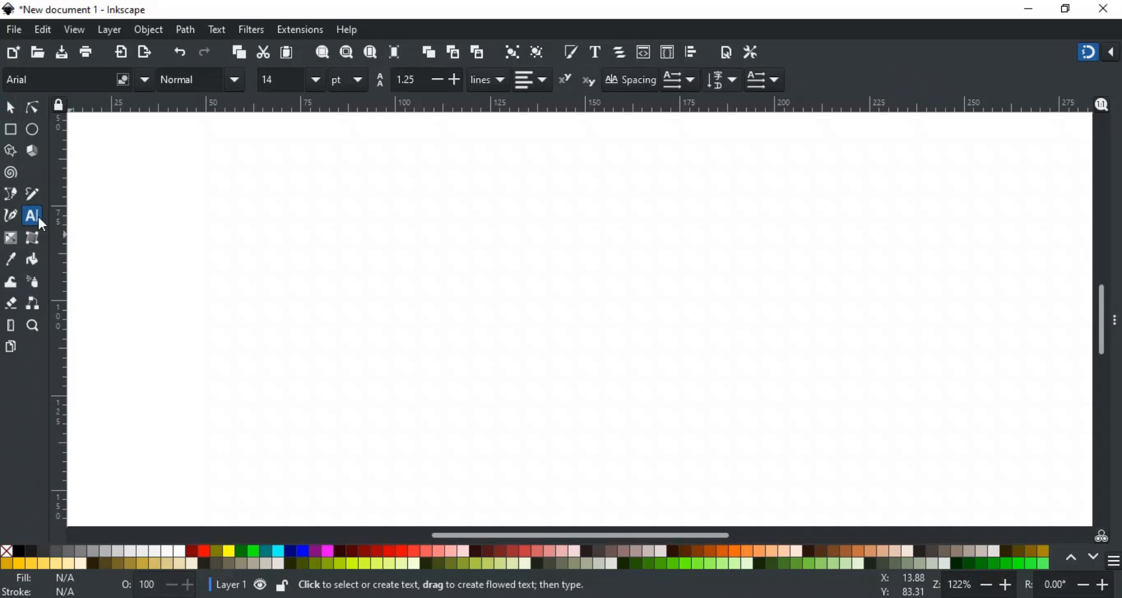
click(338, 277)
text(start typing anything)
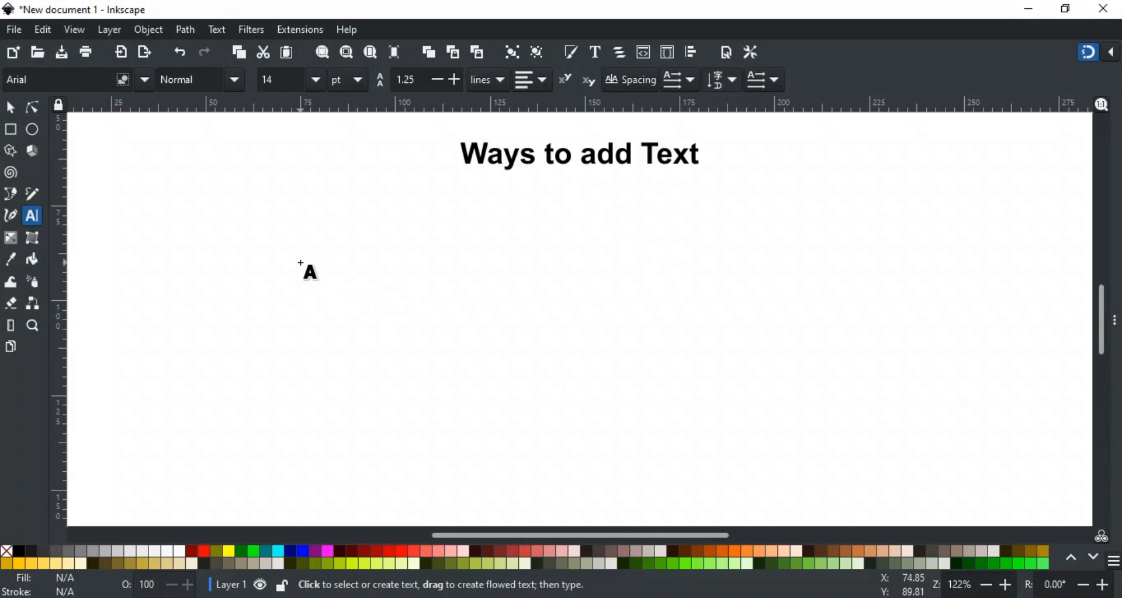
Add three lines of text: "Regular texts grow as text is types. Text is adjusted automatically.", "line breaks are added manually like this.", "This is next line."
click(301, 263)
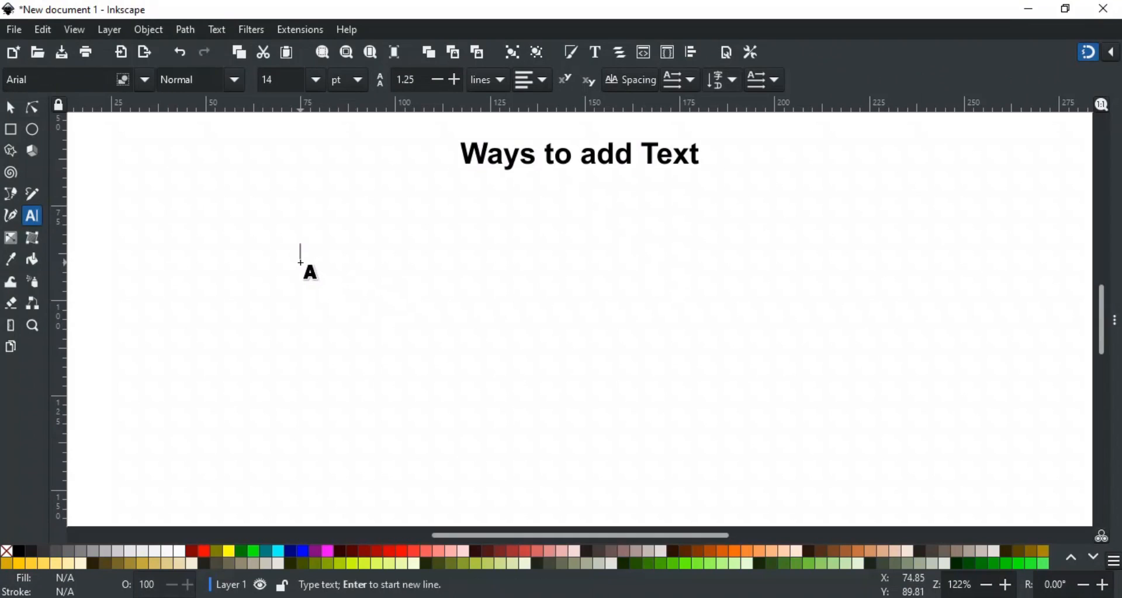
text(Regular texts grow as text is types. Text is adjusted automatically.)
key(Return)
text(line breaks are added manually like this.)
key(Return)
text(This is next line.)
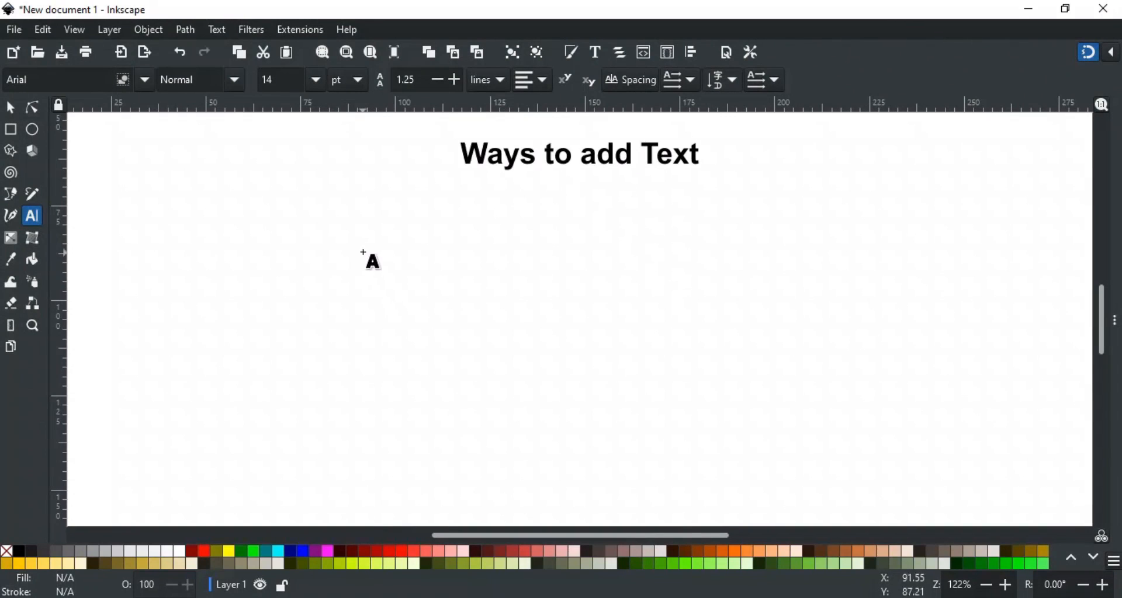
Draw a flowed text box about 50 by 38 mm and enter "Flowed text is typed in predefined box. Line breaks are added automatically"
drag(360, 250, 551, 396)
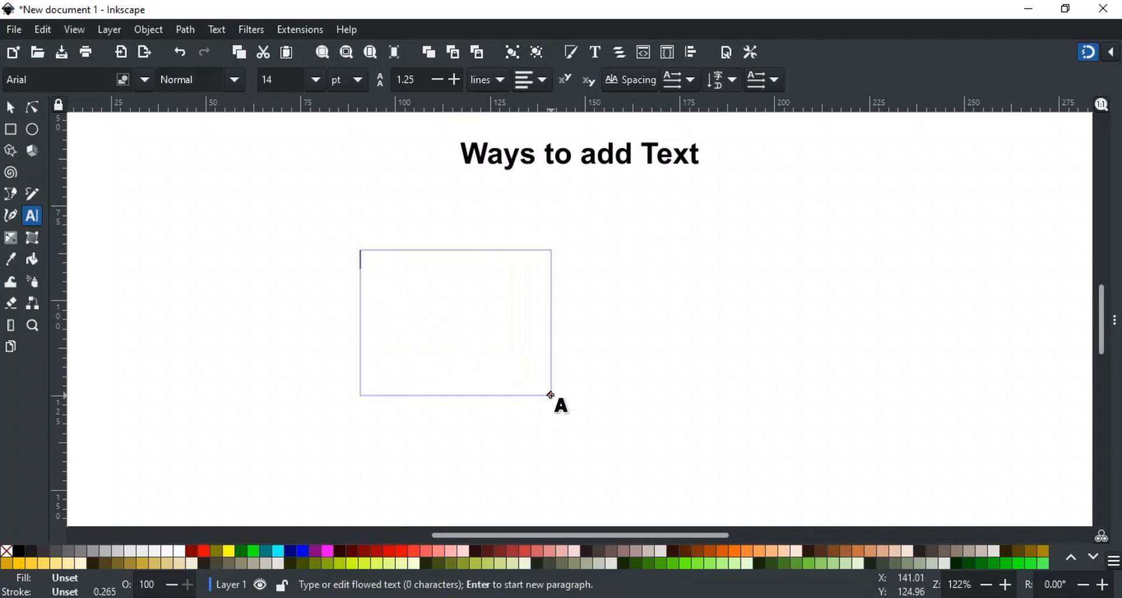
text(Flowed text)
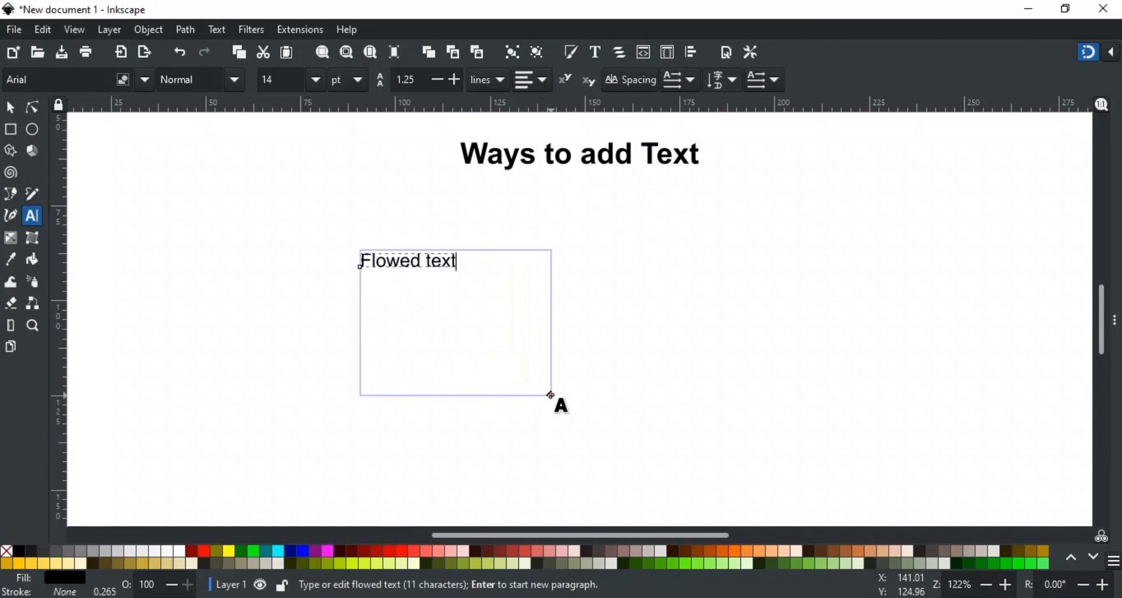
text( is typed in predefined box)
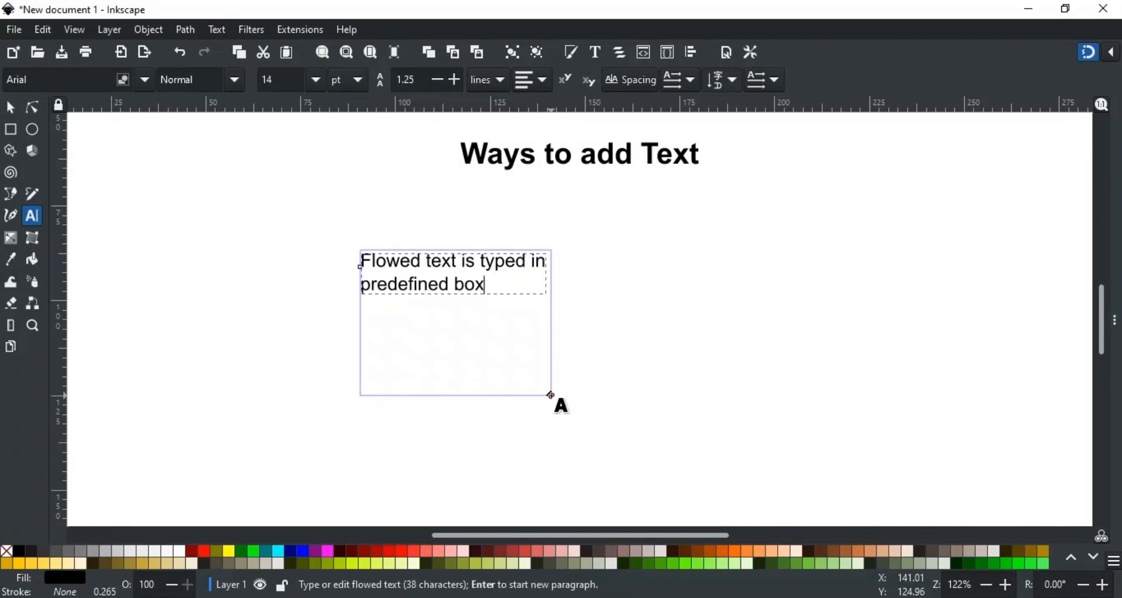
text(. Line breaks are added automaticall)
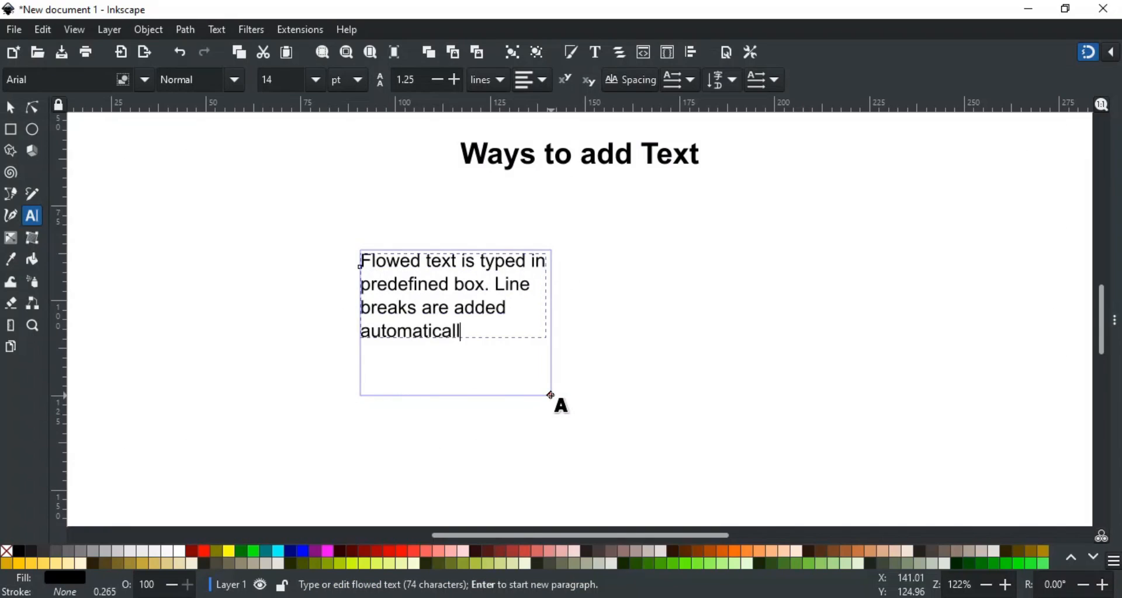
Continue the flowed text with "When the box is filled with the text, box becomes red indicating that text overflows"
text(y. When the b)
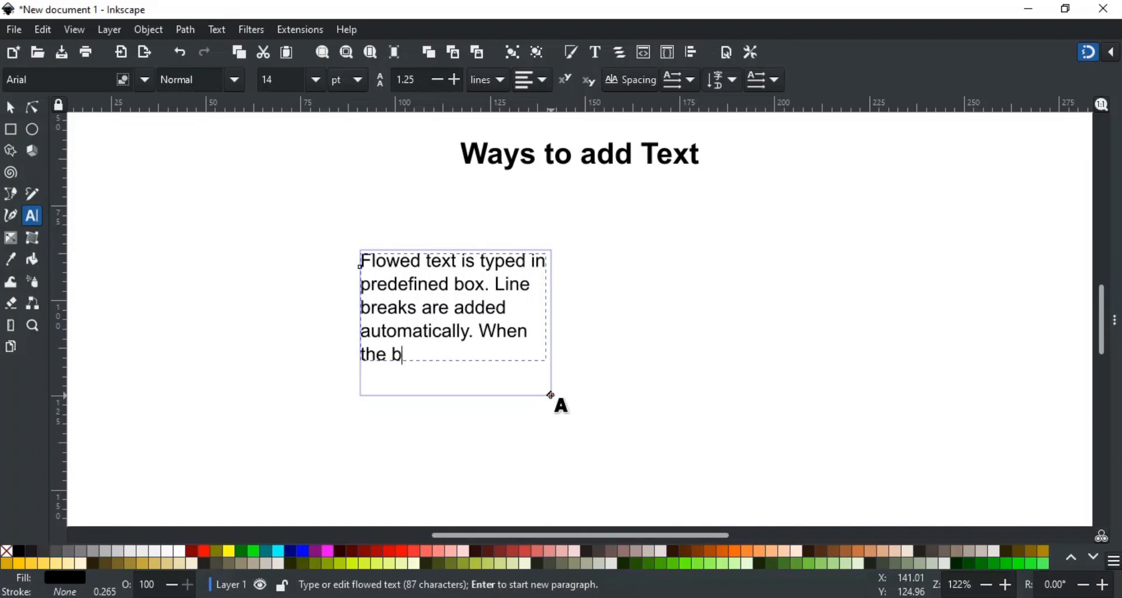
text(ox is filled with the )
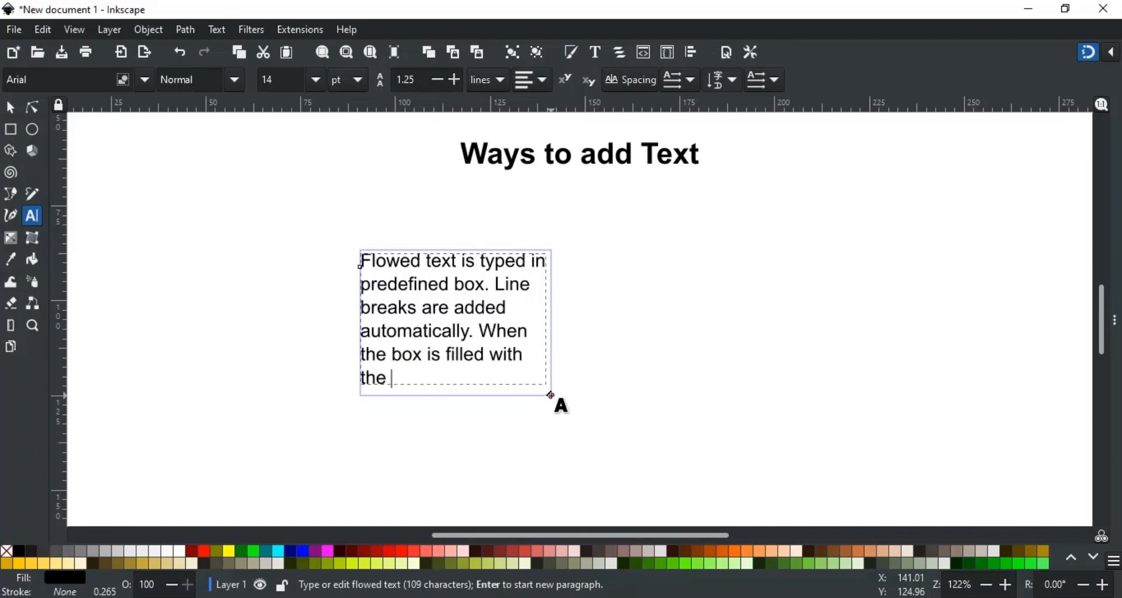
text(text, box bec)
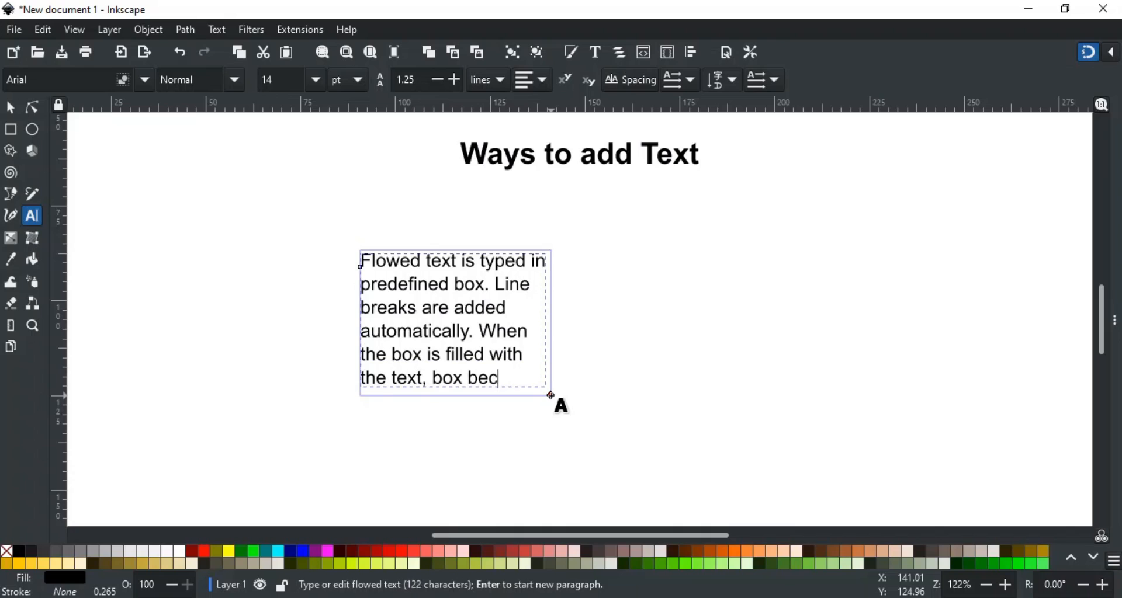
text(omes)
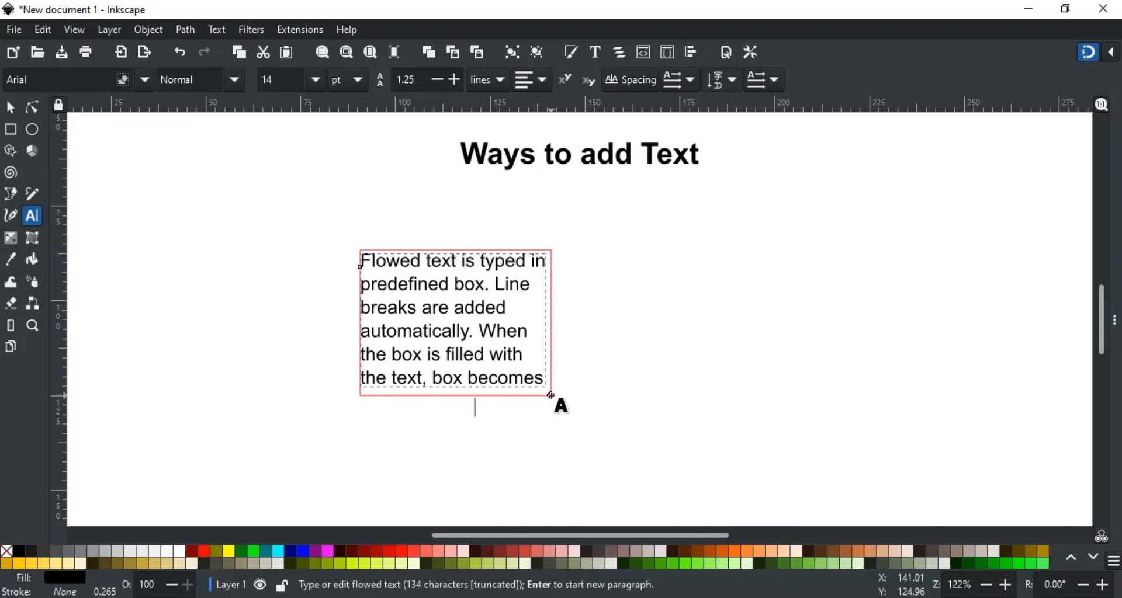
text( red to indicate tha)
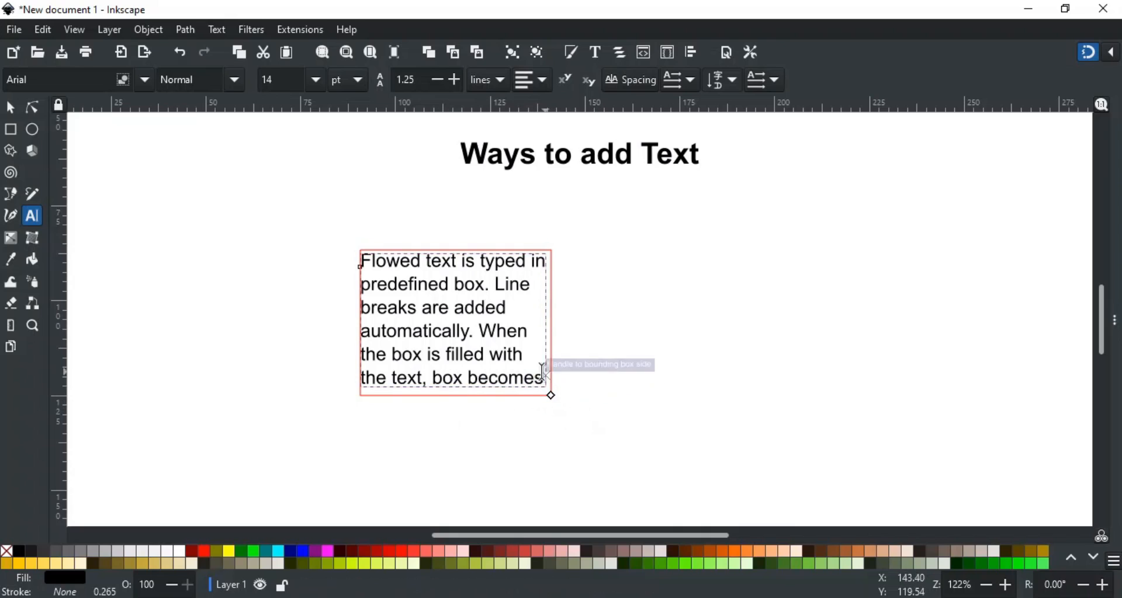
Enlarge the flowed text frame to about 60 by 56 mm, narrow it slightly with the Node tool, and deselect it
drag(550, 396, 592, 464)
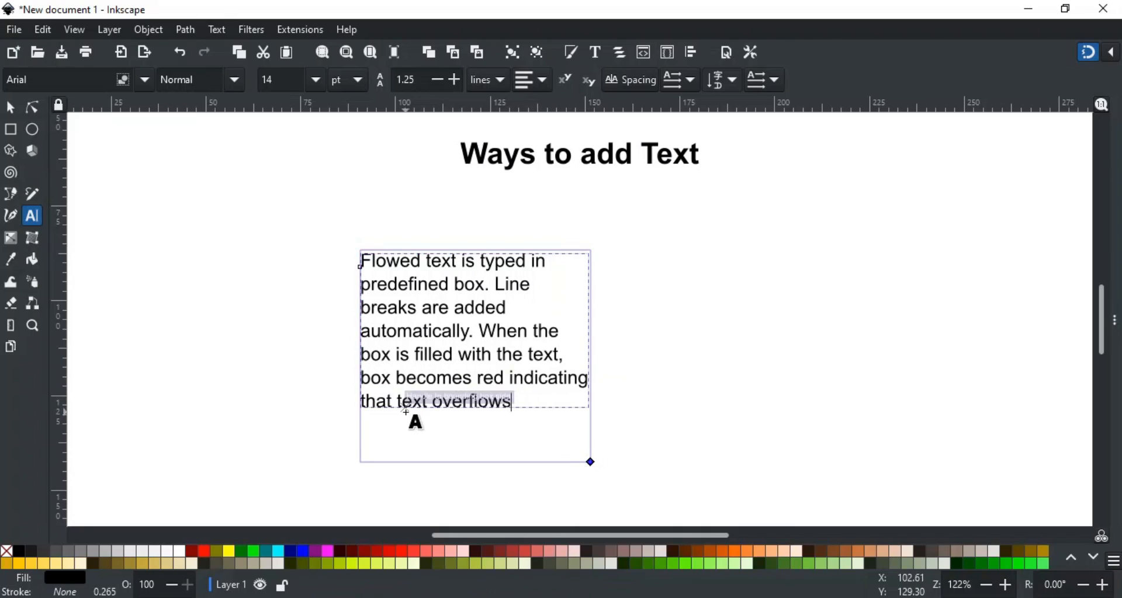
click(35, 110)
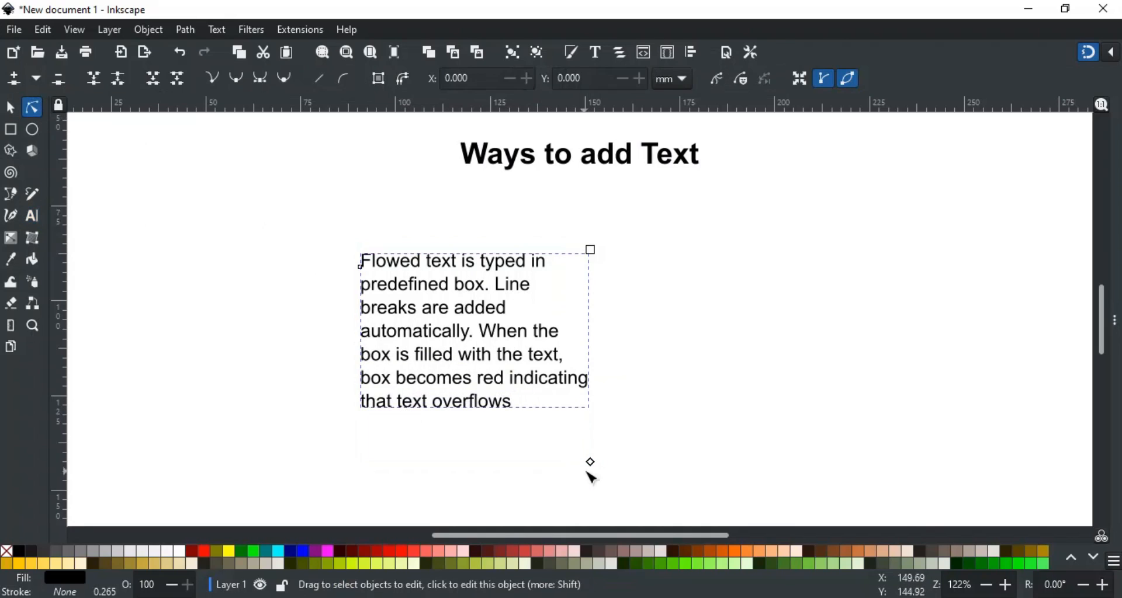
drag(589, 462, 589, 466)
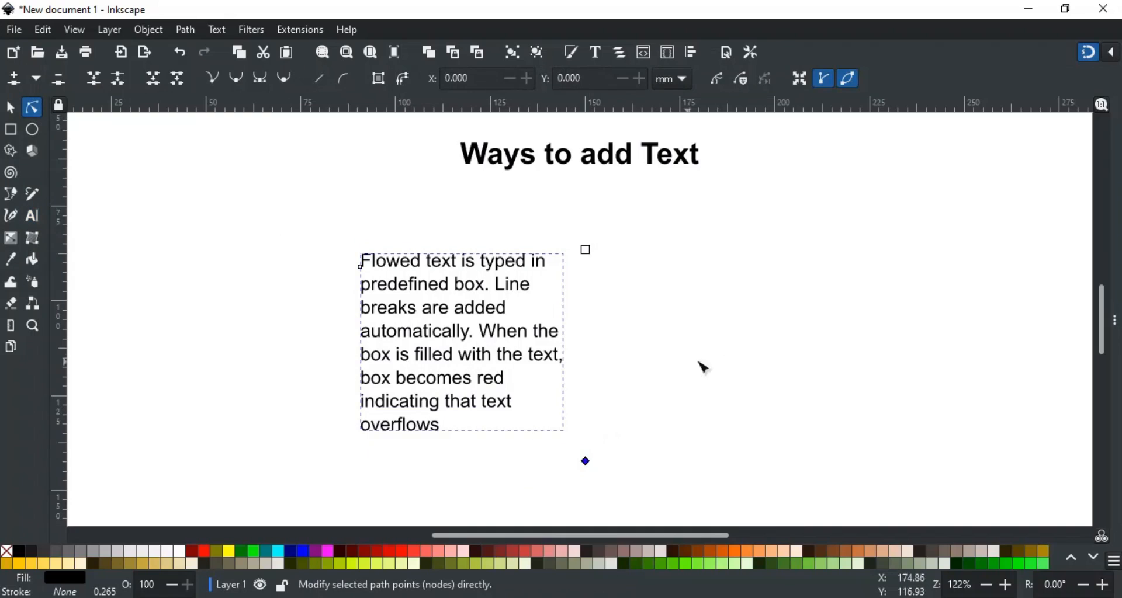
click(722, 363)
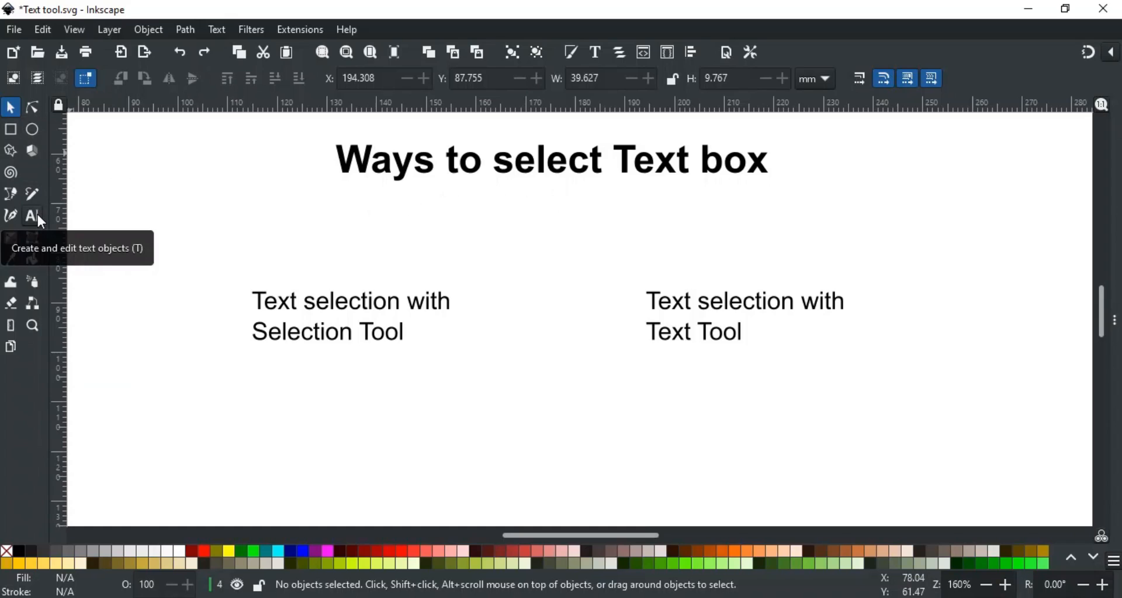
Enter text editing in the "Text selection with Selection Tool" box, leave it, and select the "Text selection with Text Tool" box using the Text tool
click(321, 302)
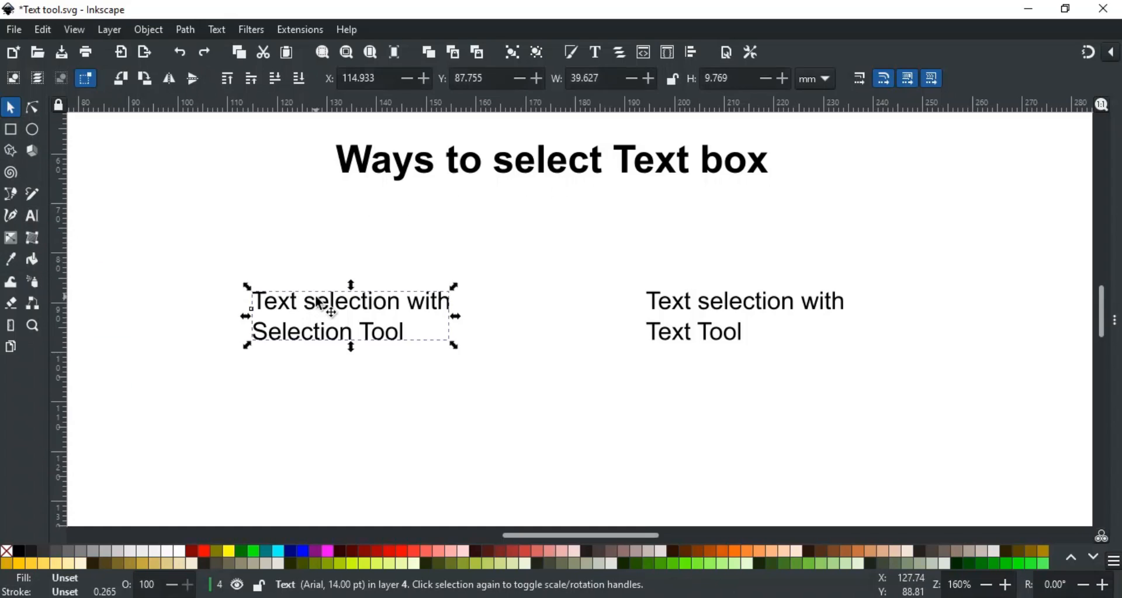
double_click(320, 302)
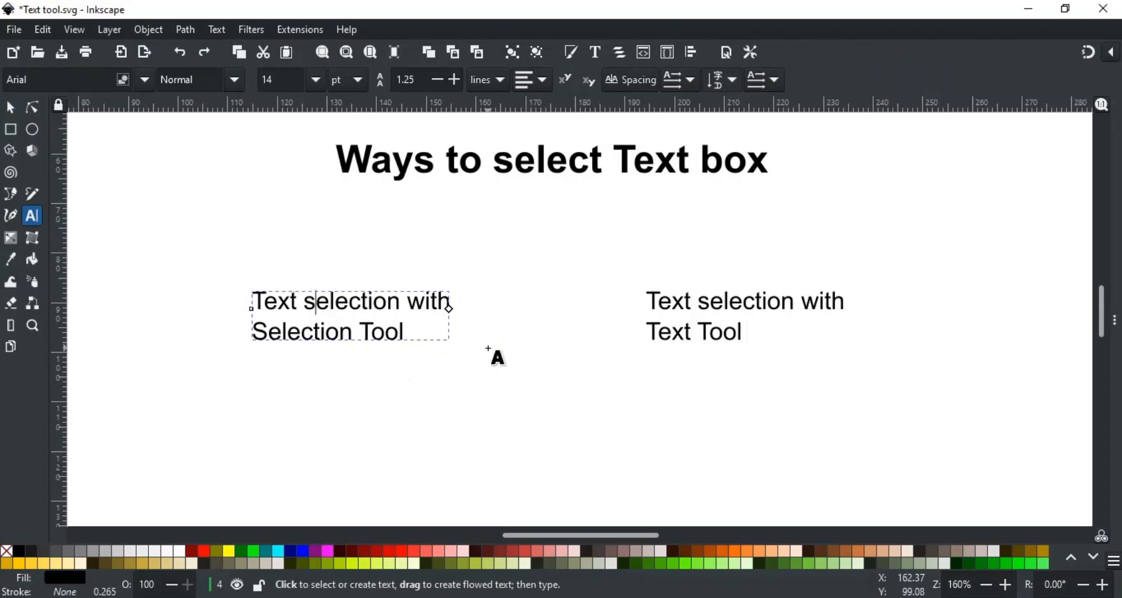
key(Escape)
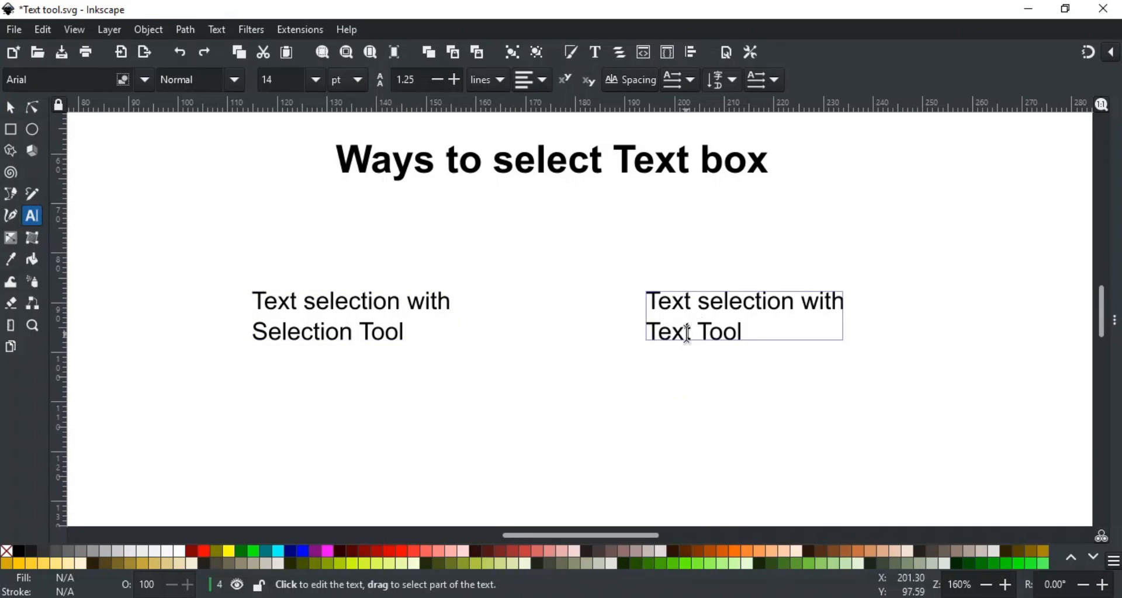
click(724, 302)
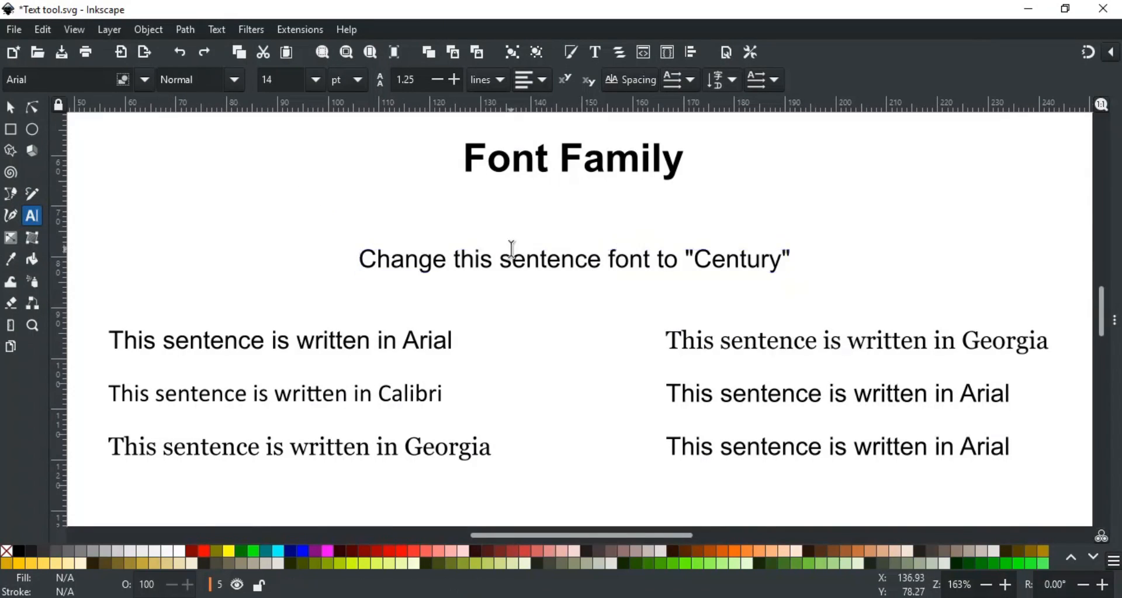
Change the font of the sentence under the "Font Family" heading to Century, and select all text that uses Arial
click(595, 257)
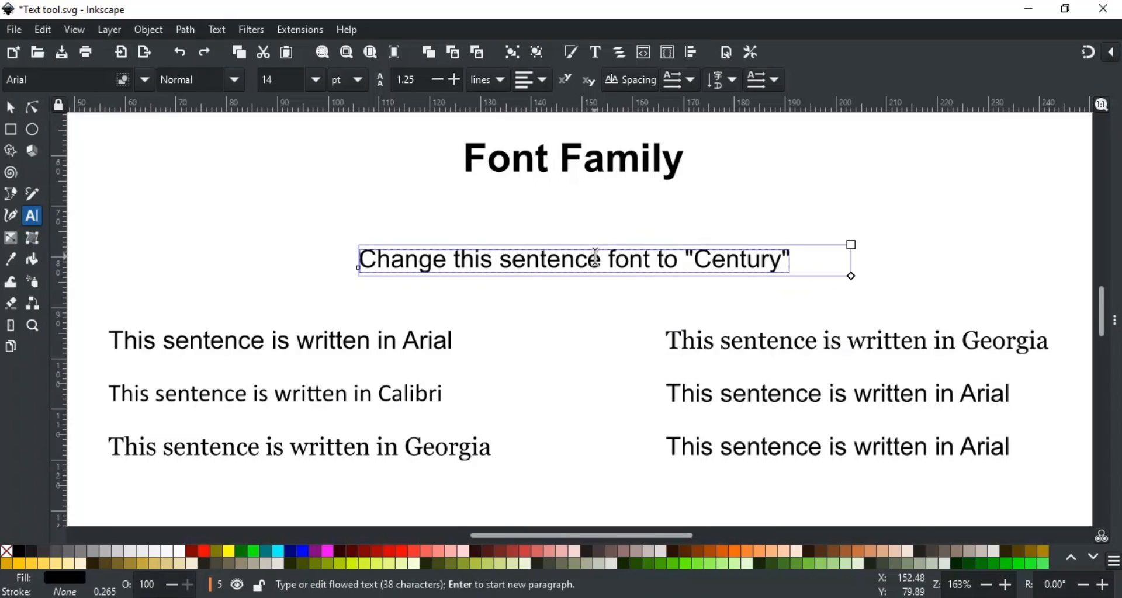
click(145, 80)
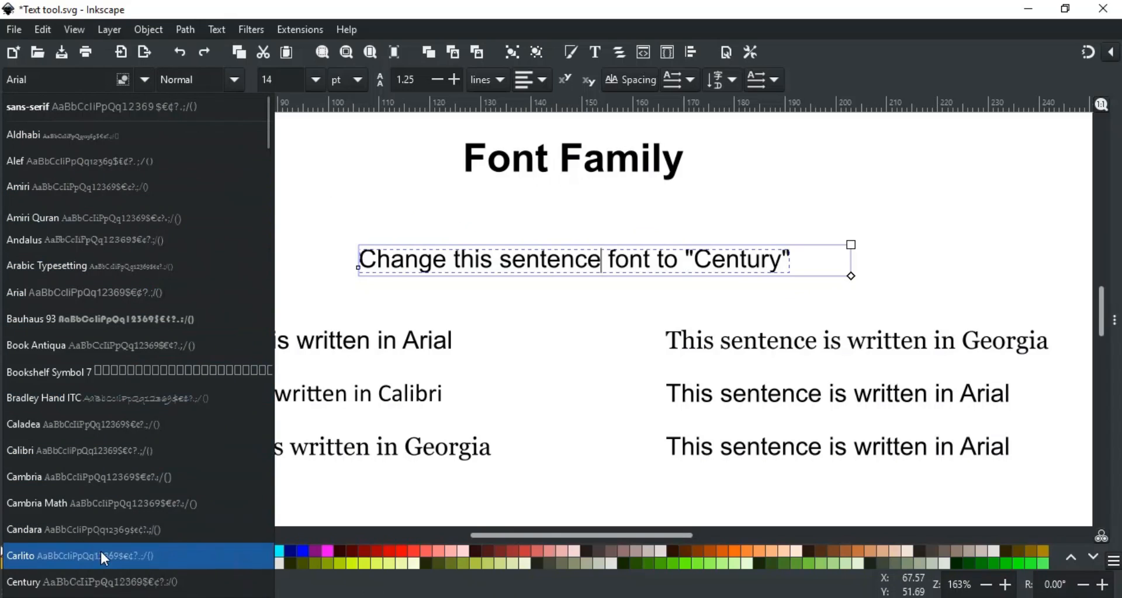
click(102, 581)
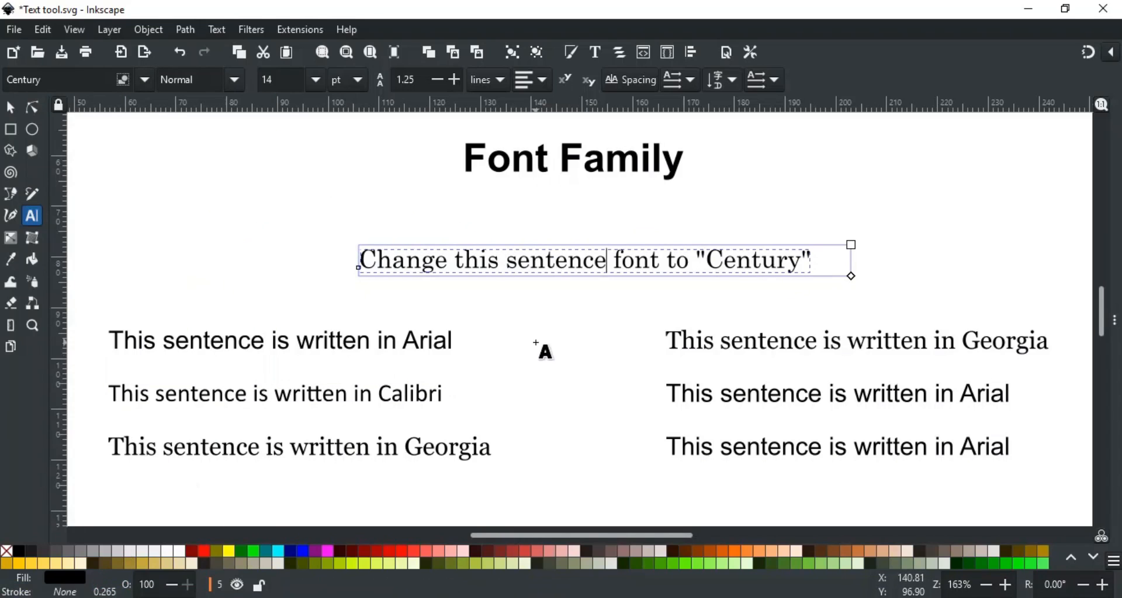
key(Escape)
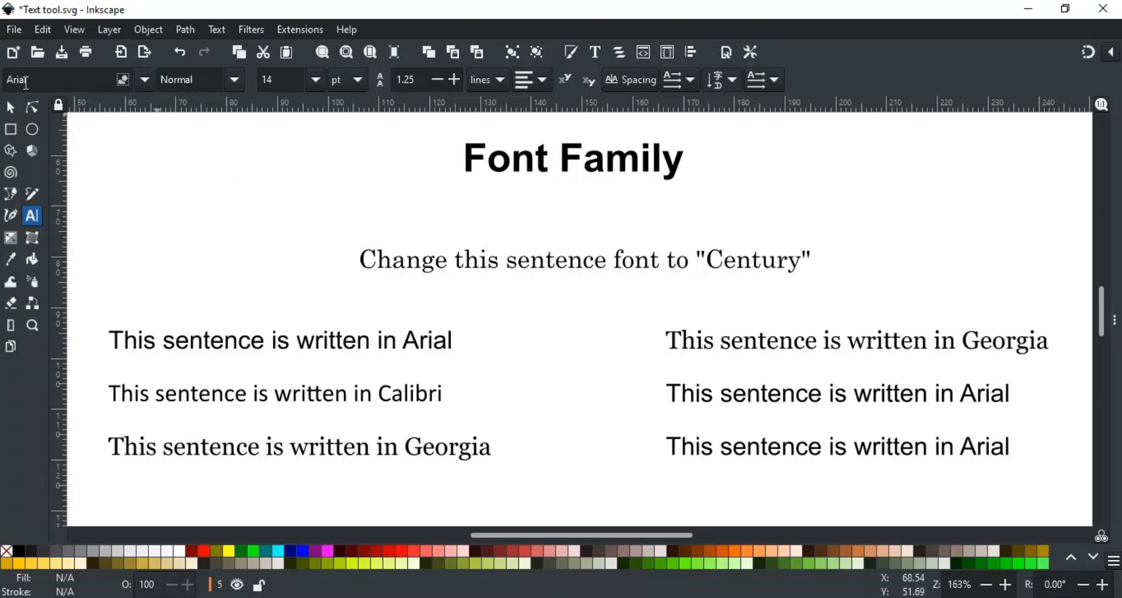
click(124, 79)
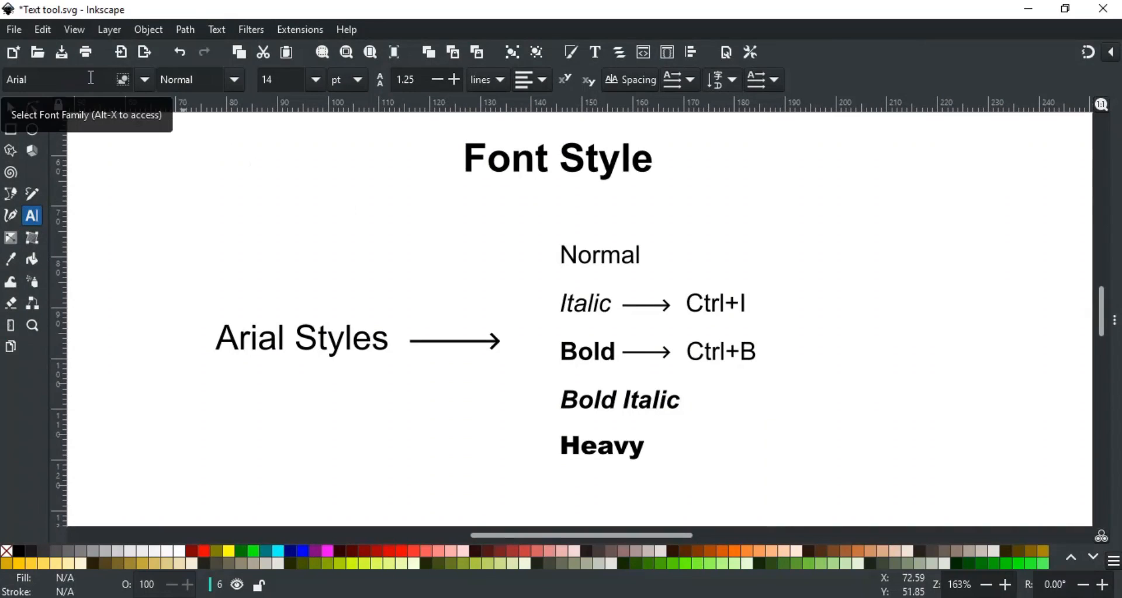
click(235, 81)
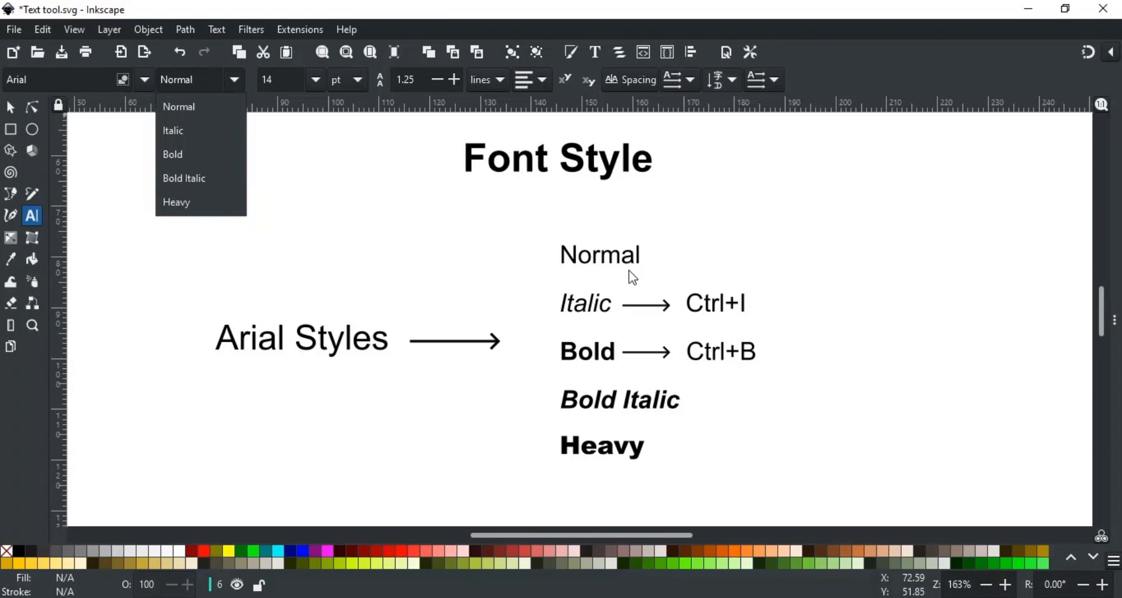
click(456, 273)
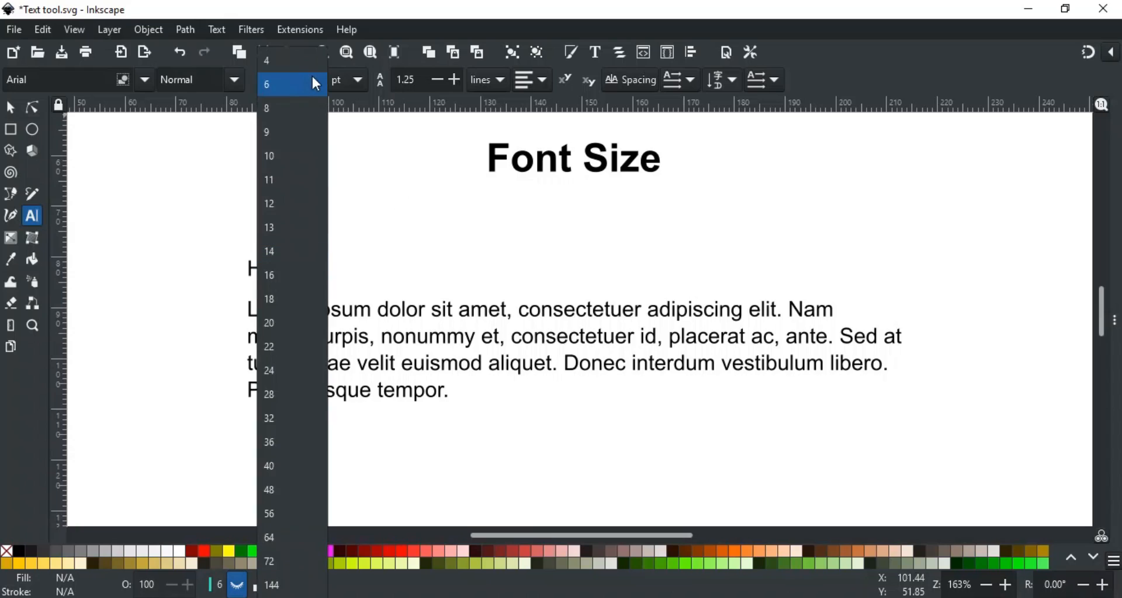
click(372, 94)
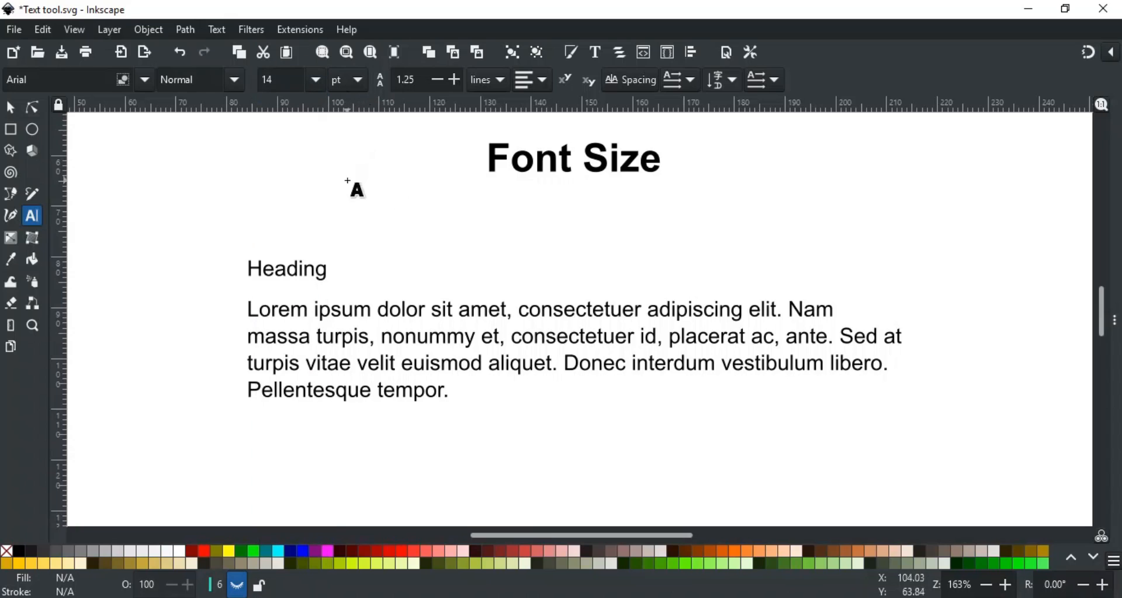
Set the font size of the "Heading" text to 16 pt
click(289, 269)
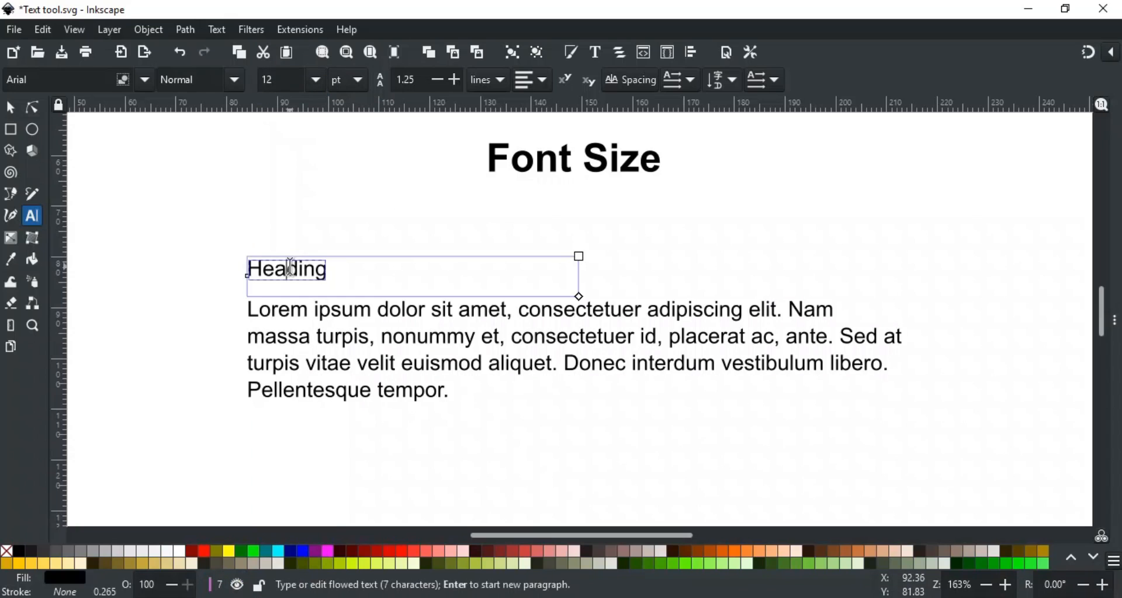
click(315, 79)
click(289, 275)
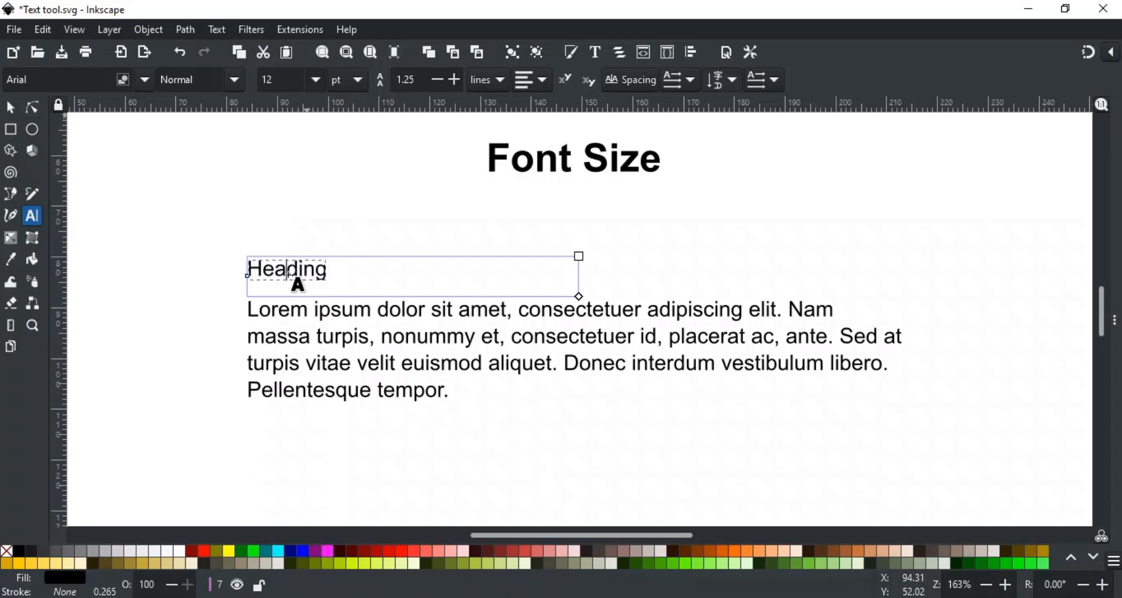
Set the font size of the Lorem ipsum paragraph to 10 pt
click(351, 301)
click(321, 89)
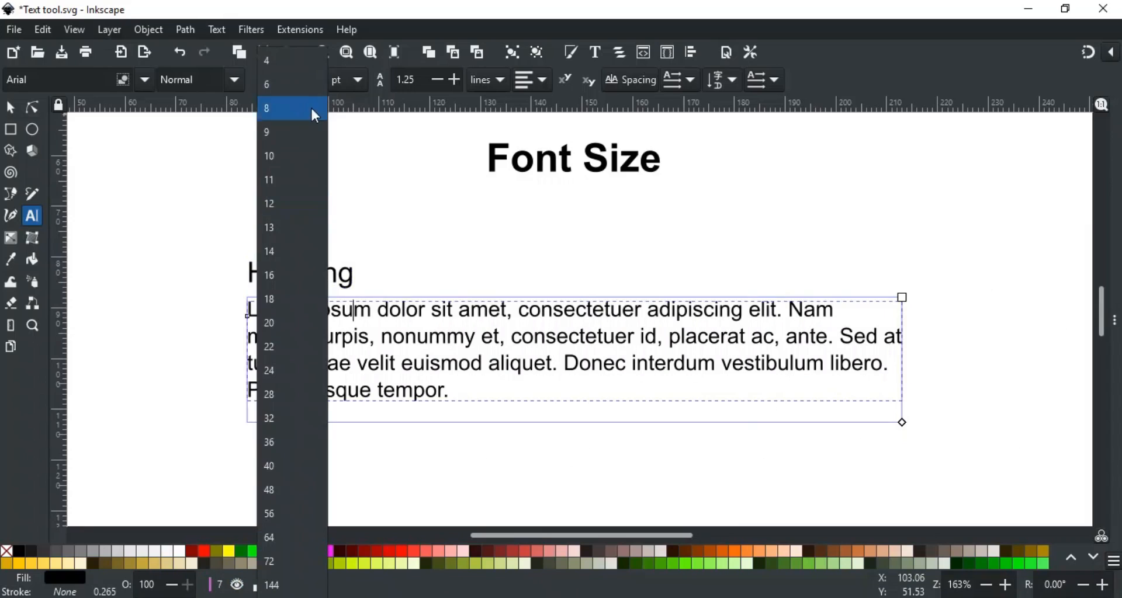
click(299, 153)
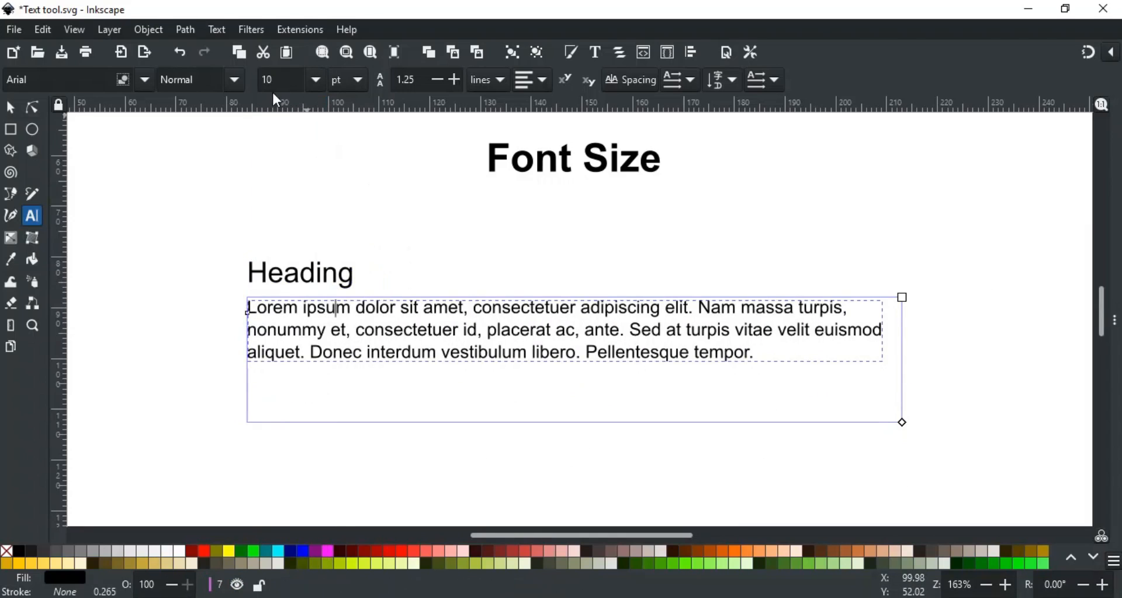
click(349, 87)
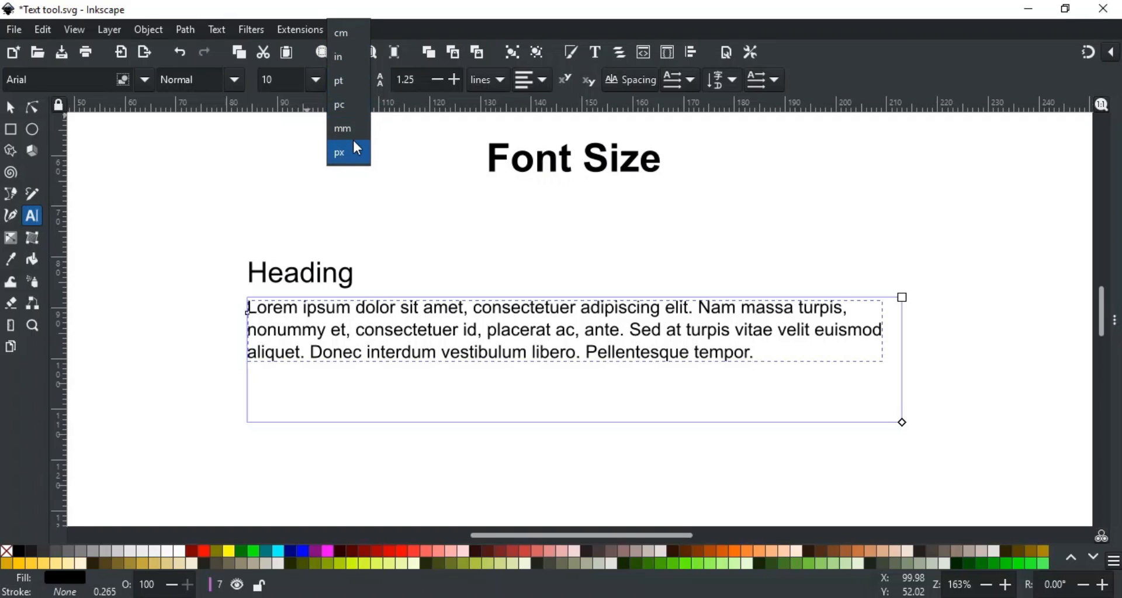
click(421, 168)
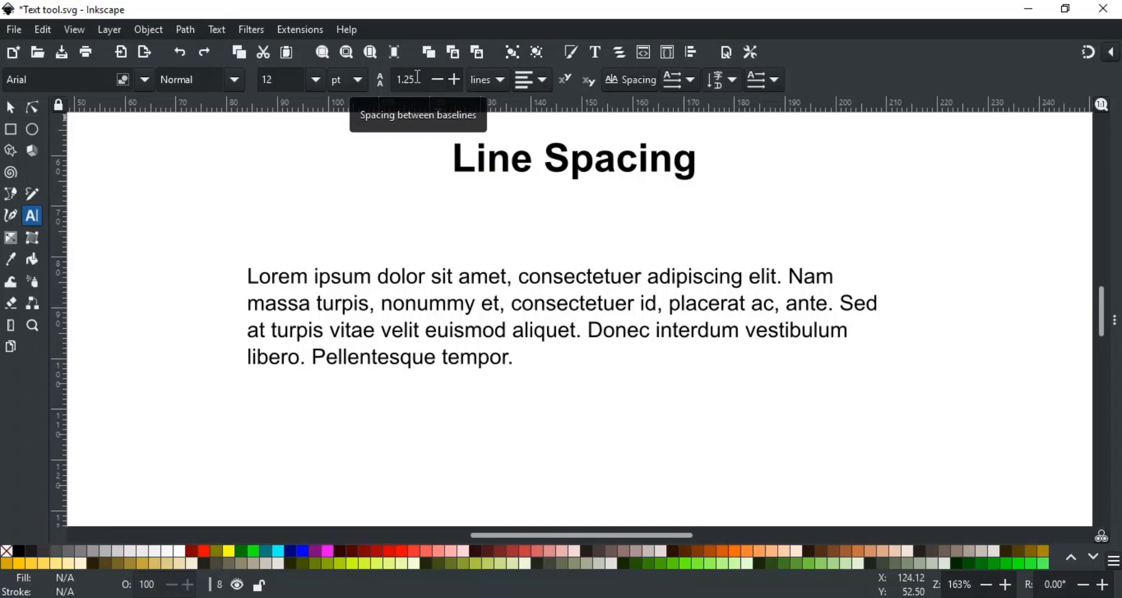
Try a line spacing of 1 on the Lorem ipsum paragraph under "Line Spacing" and settle on 2 lines
click(347, 278)
drag(419, 75, 390, 83)
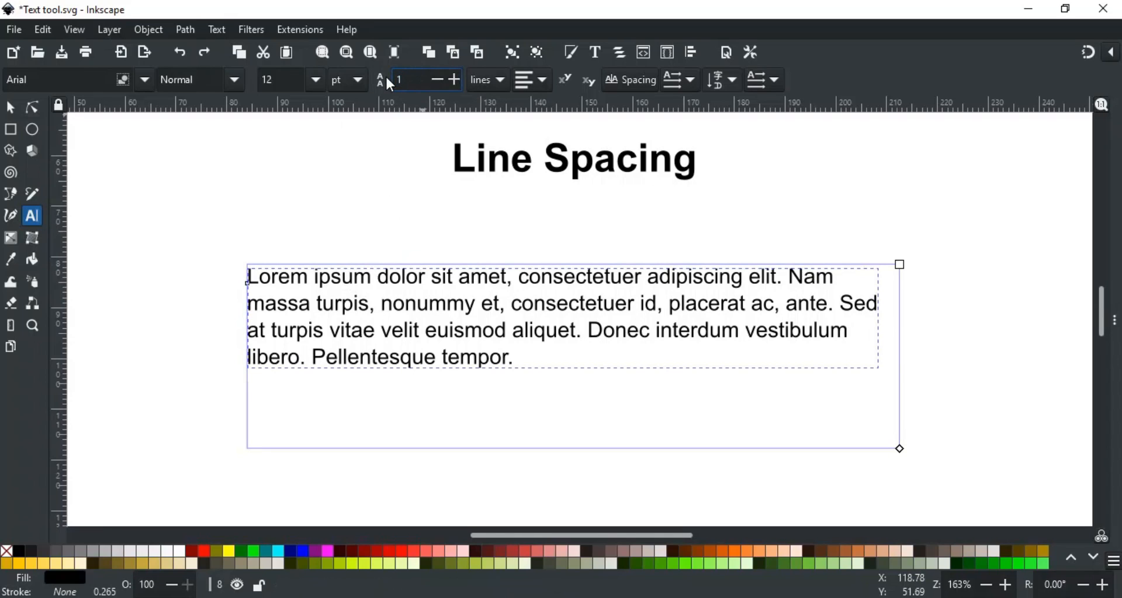
key(Return)
drag(417, 76, 391, 81)
text(2)
key(Return)
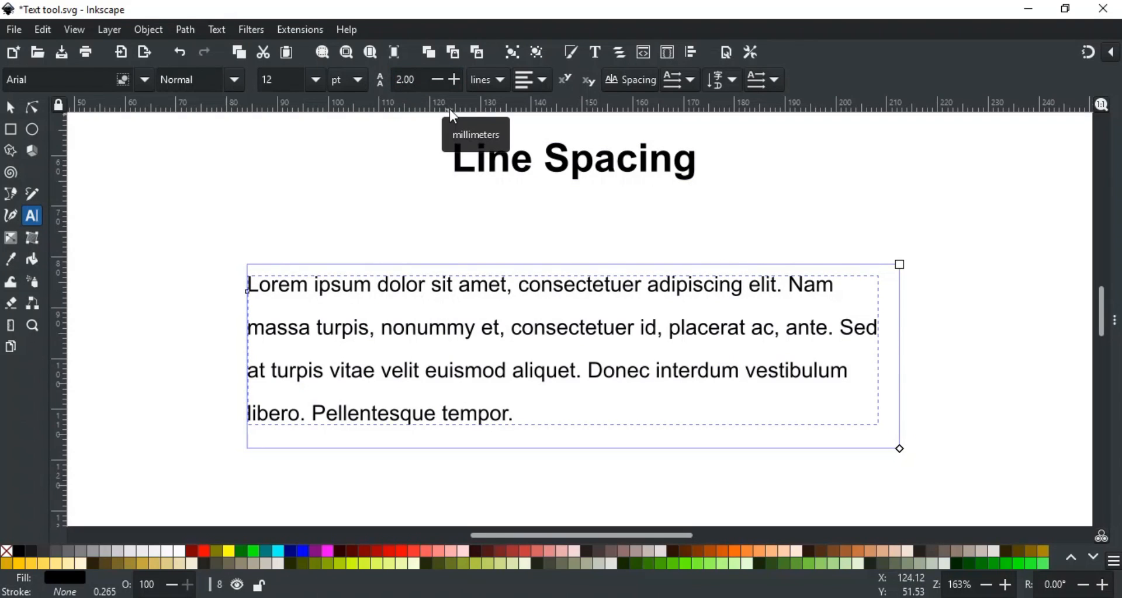
click(492, 87)
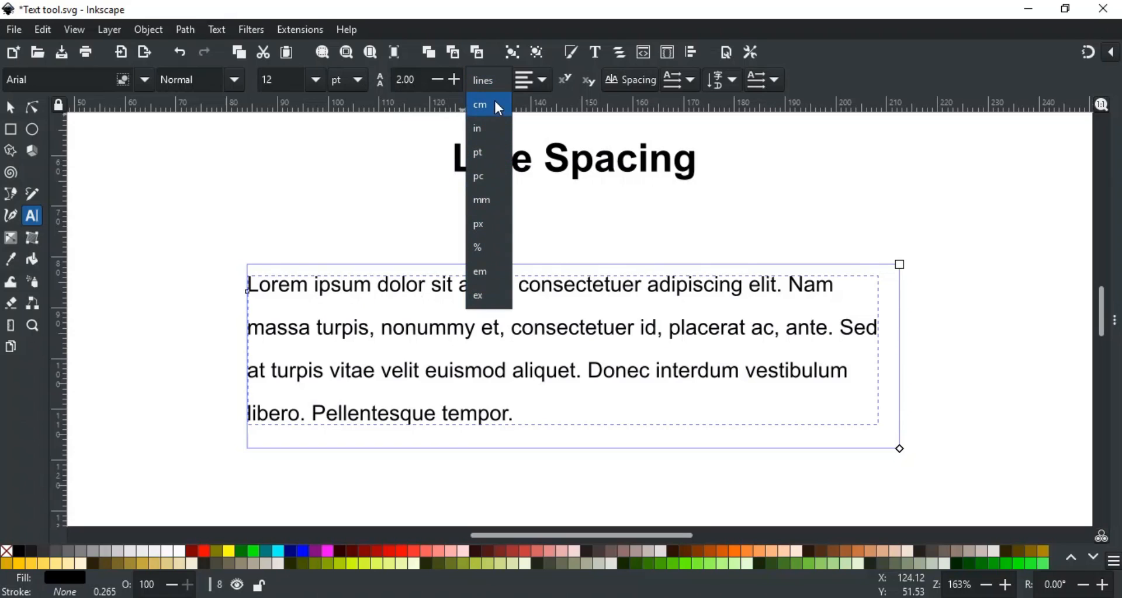
click(594, 221)
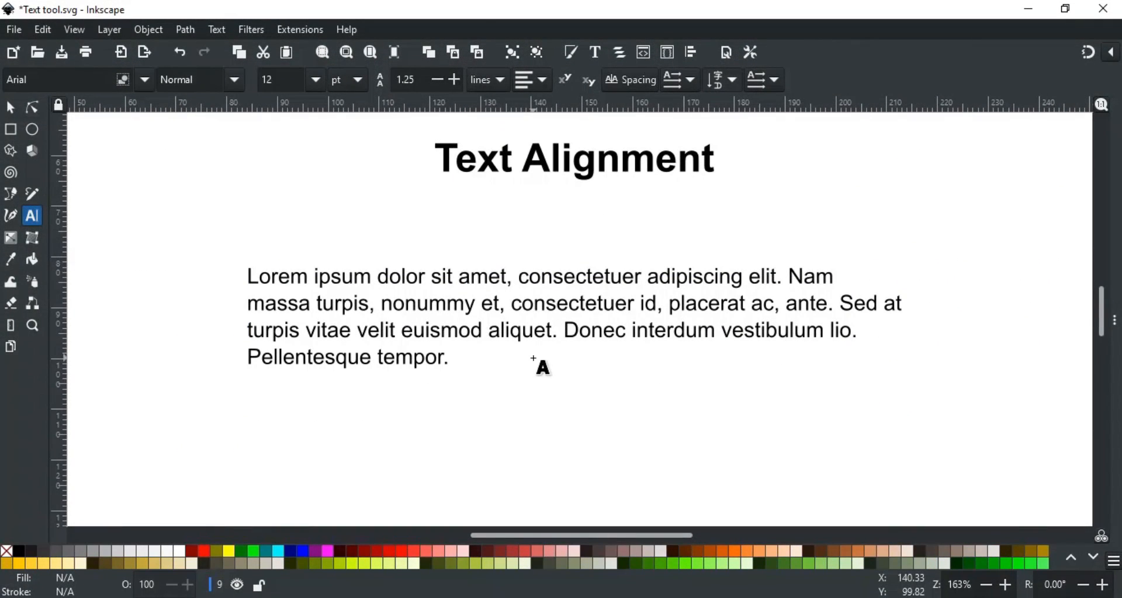
Center-align the Lorem ipsum paragraph under the "Text Alignment" heading
click(534, 83)
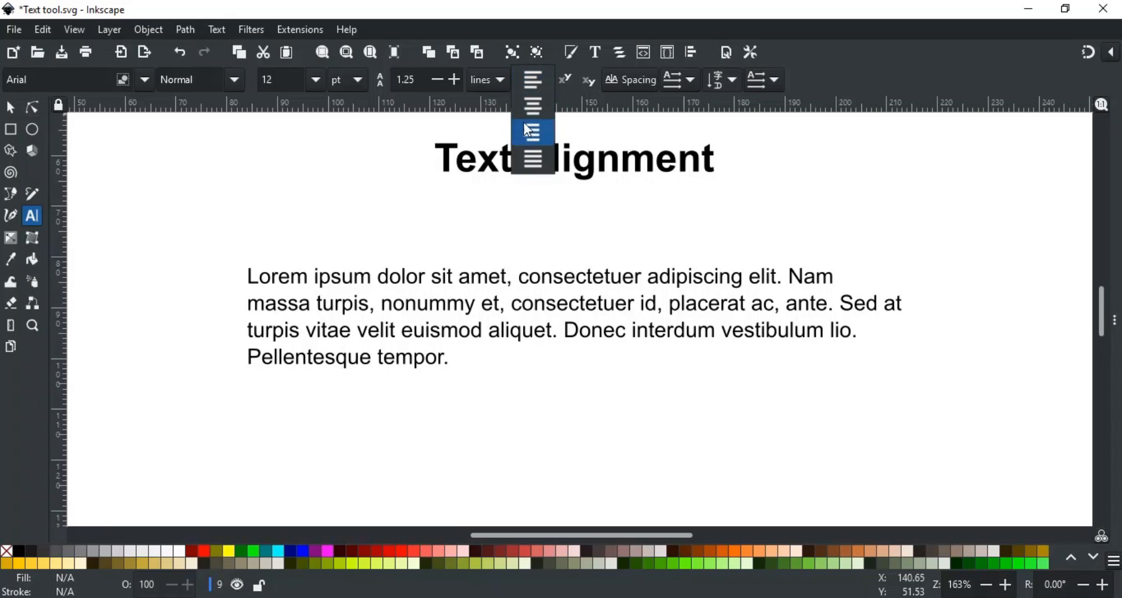
click(441, 282)
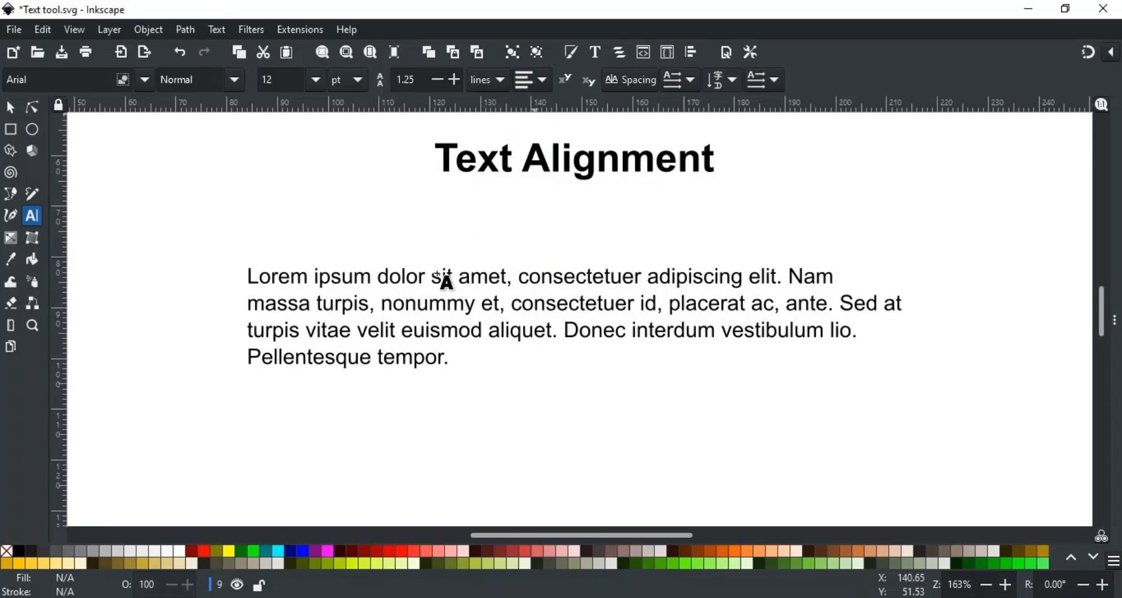
click(443, 279)
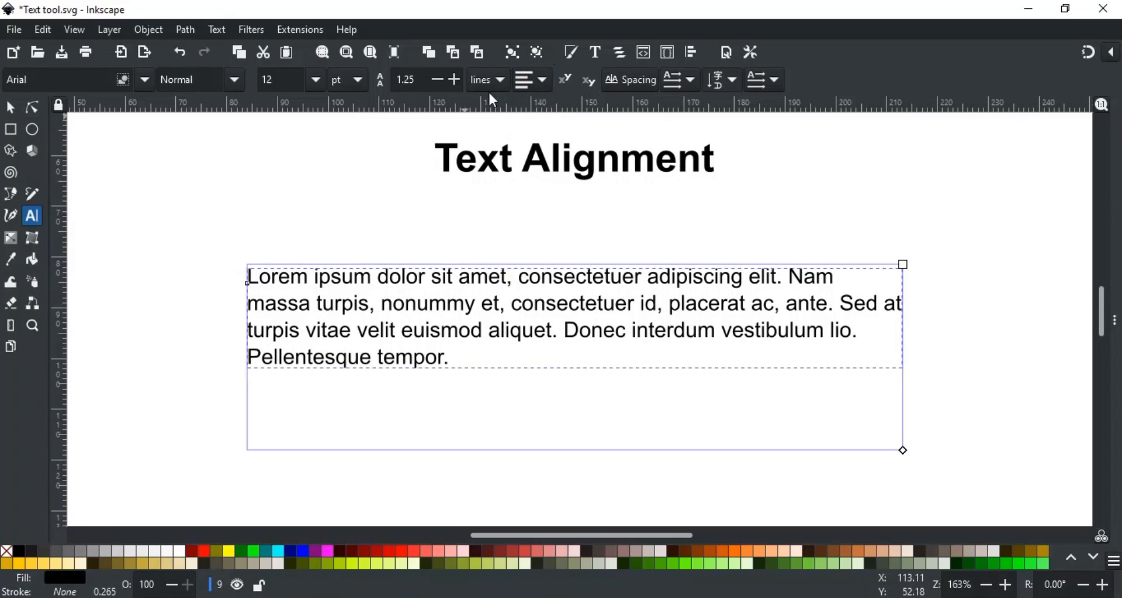
click(531, 81)
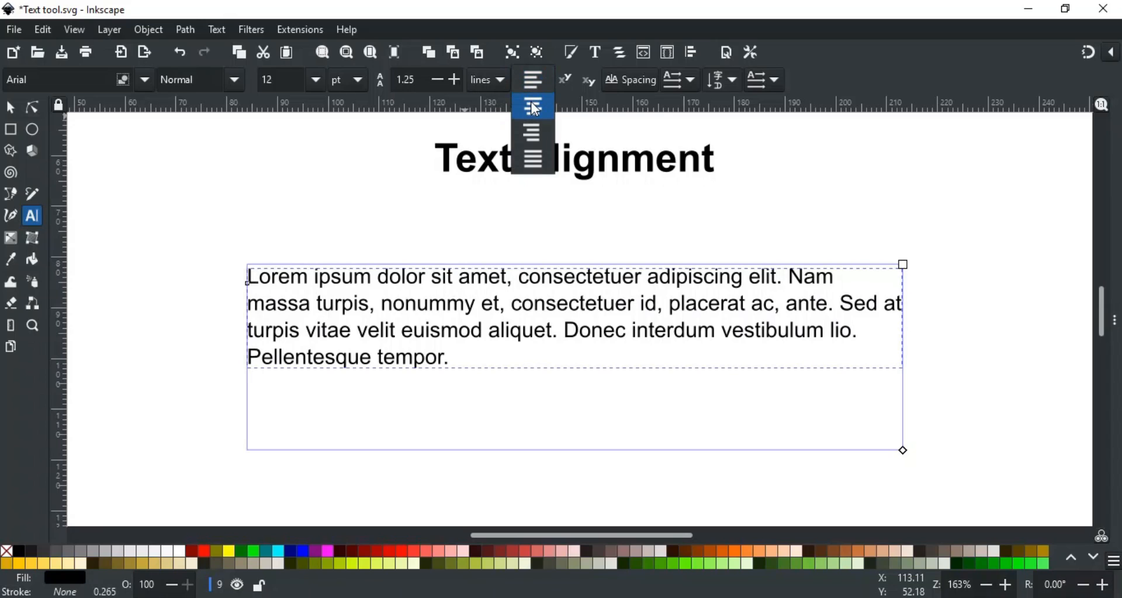
click(533, 107)
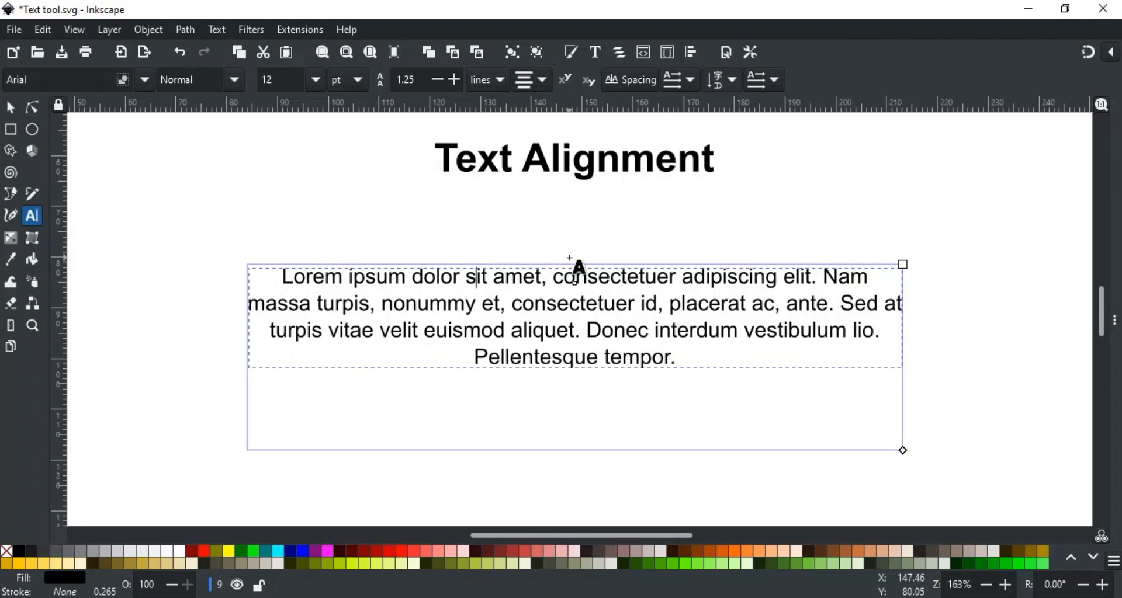
Right-align the Lorem ipsum paragraph and finally justify it
click(544, 83)
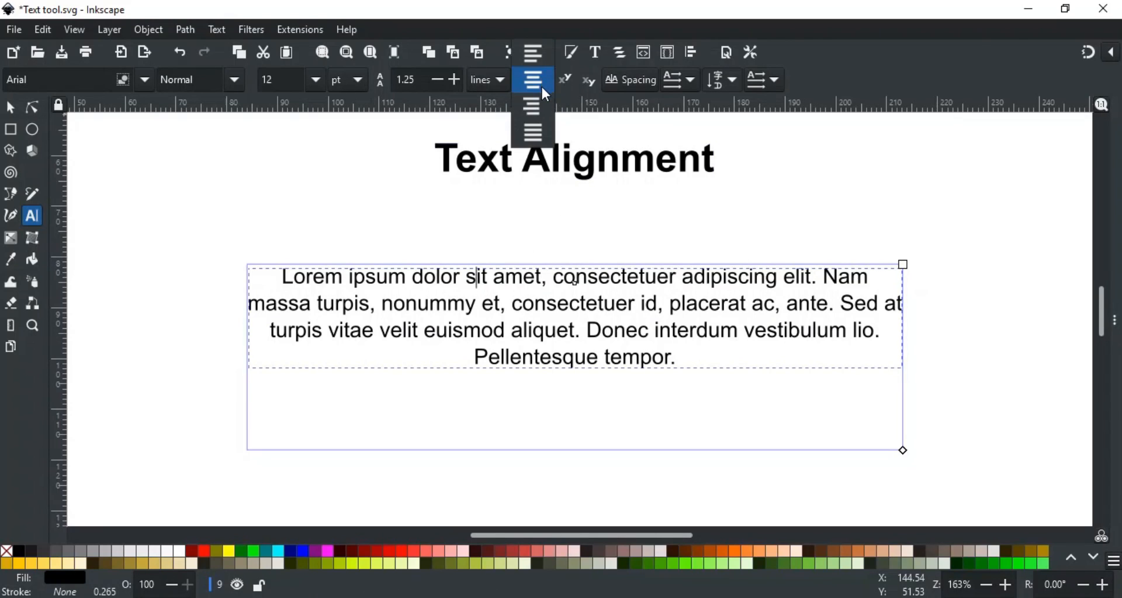
click(540, 104)
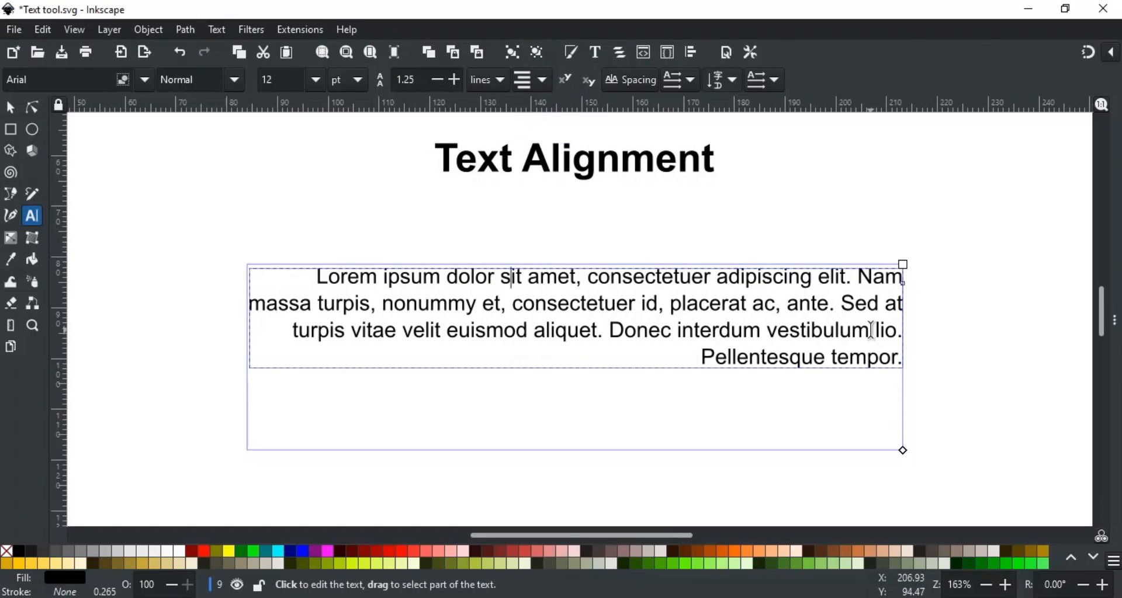
click(537, 83)
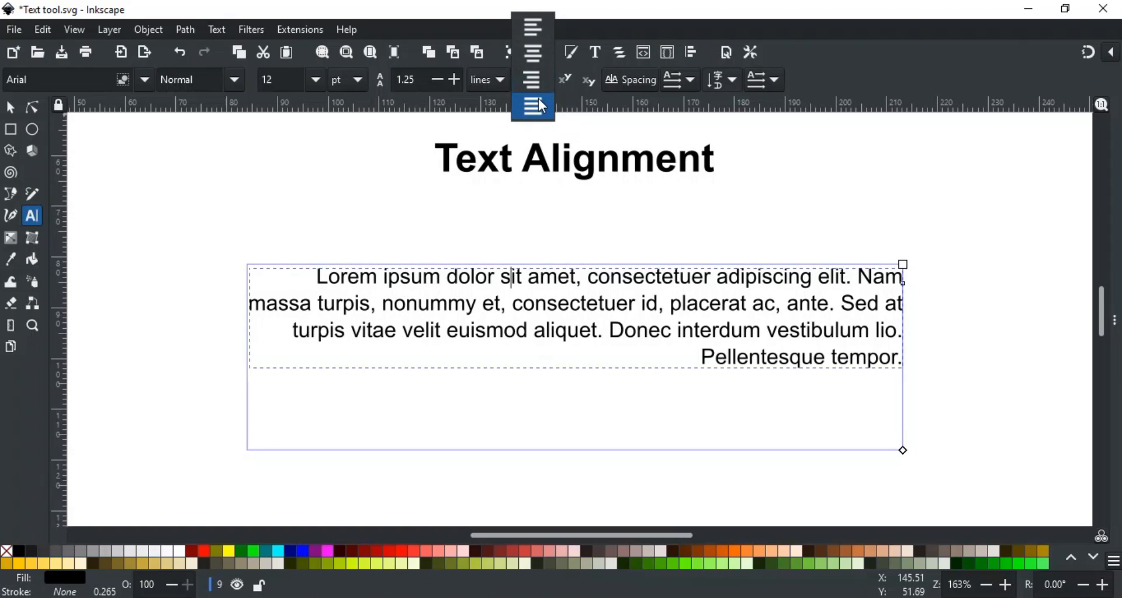
click(534, 106)
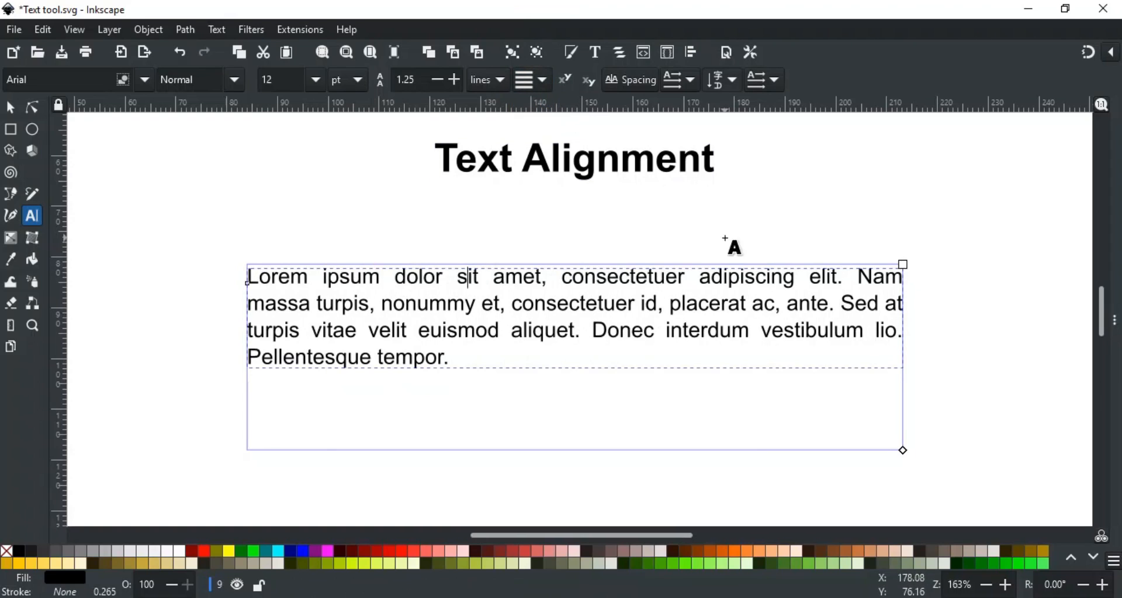
click(468, 275)
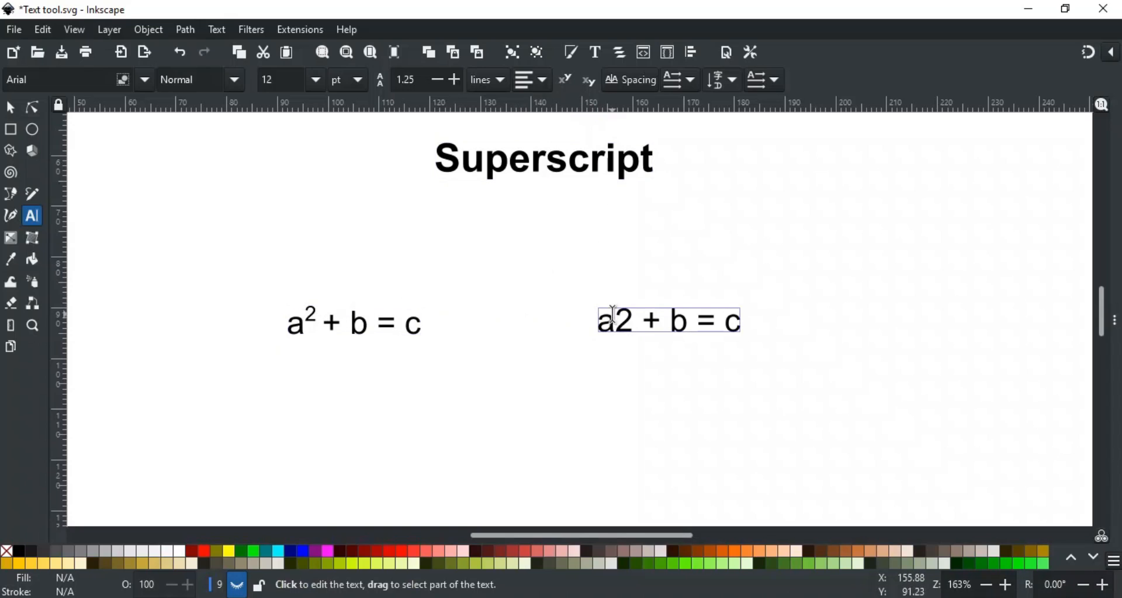
Make the 2 in the "a2 + b = c" text superscript and the 4 in the "CH4" text subscript
drag(614, 321, 633, 323)
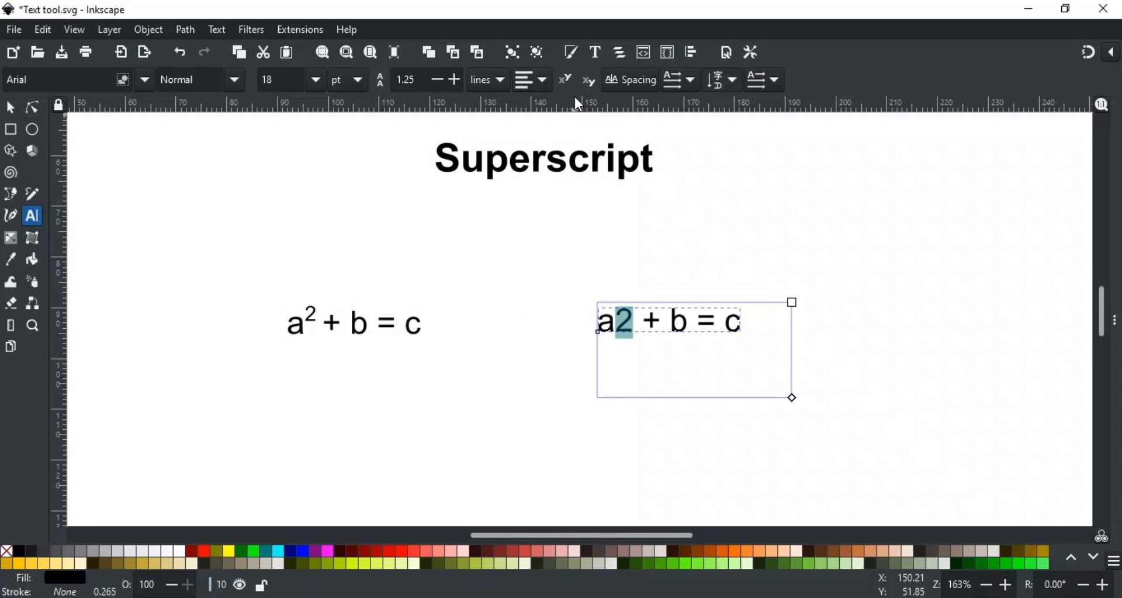
click(566, 80)
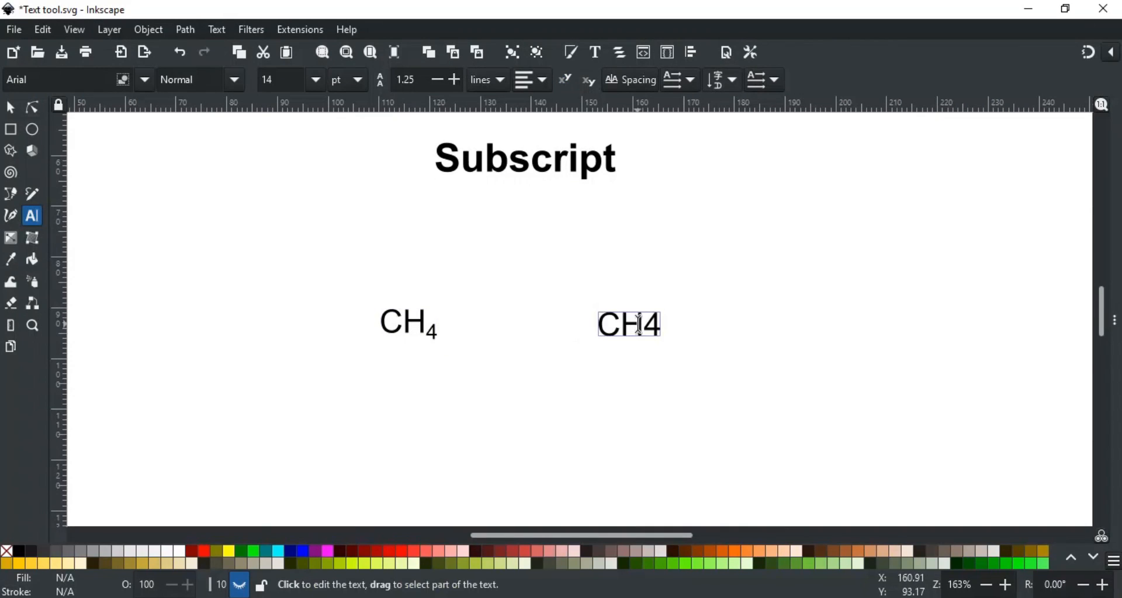
drag(648, 324, 664, 326)
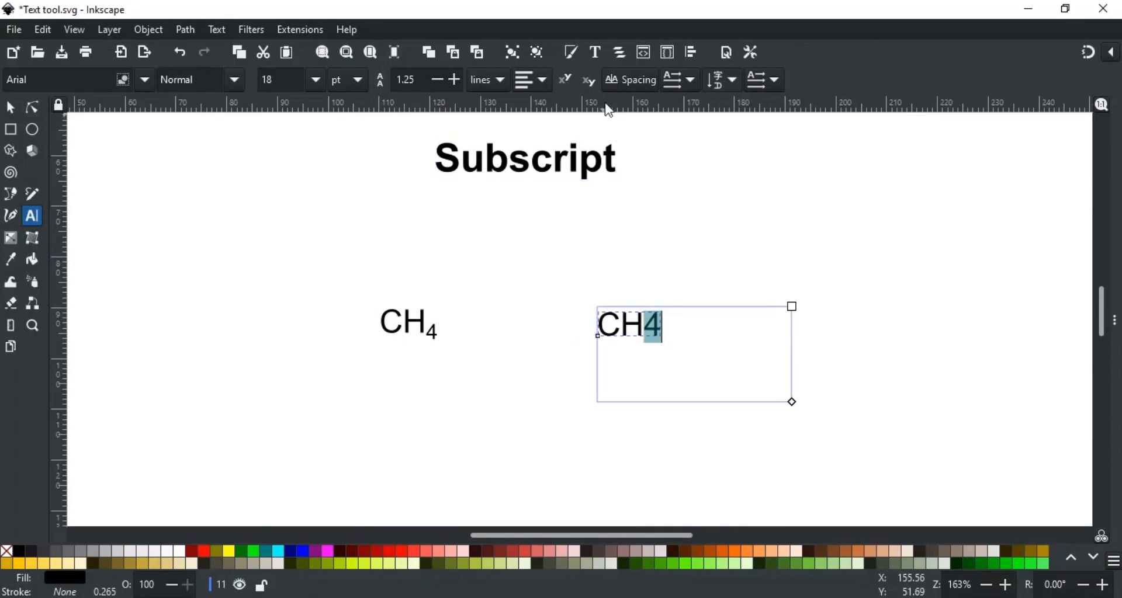
click(589, 80)
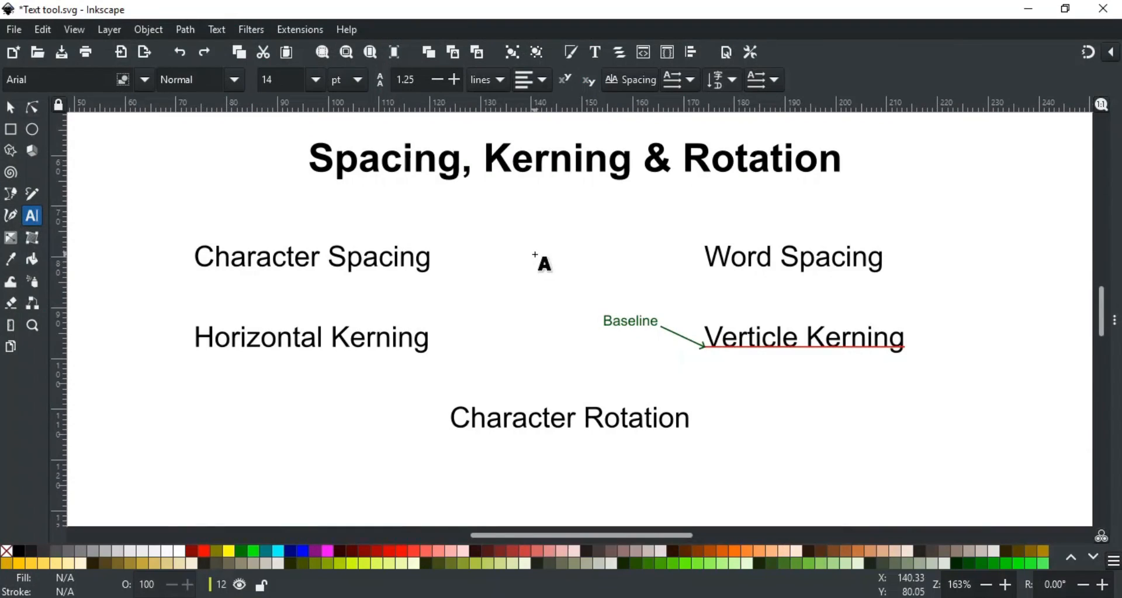
Set the spacing between letters of the "Character Spacing" text to 4
click(638, 80)
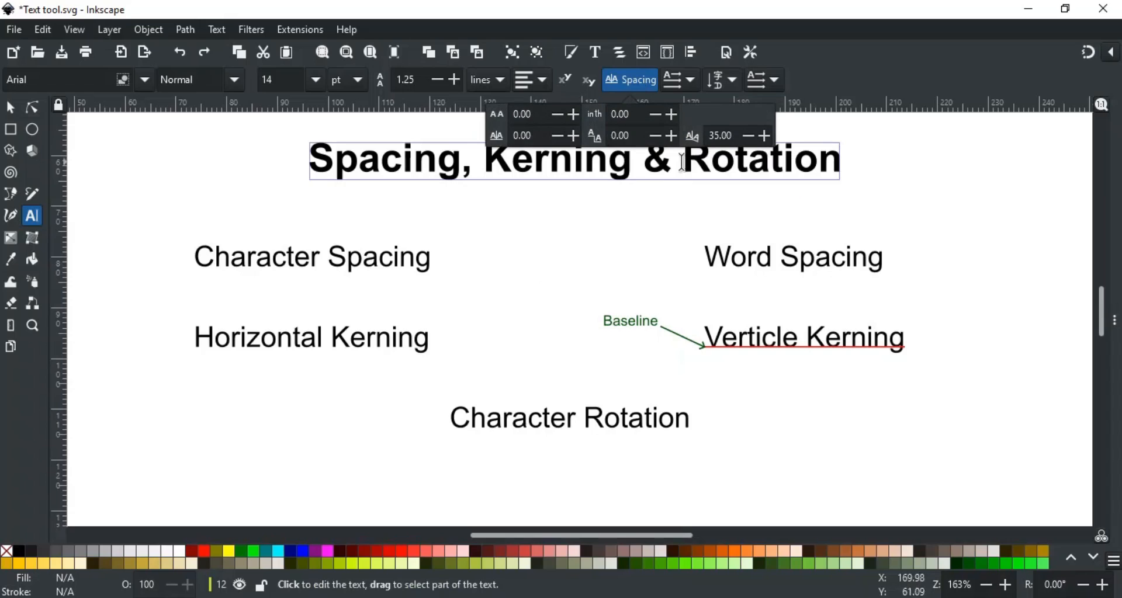
click(286, 255)
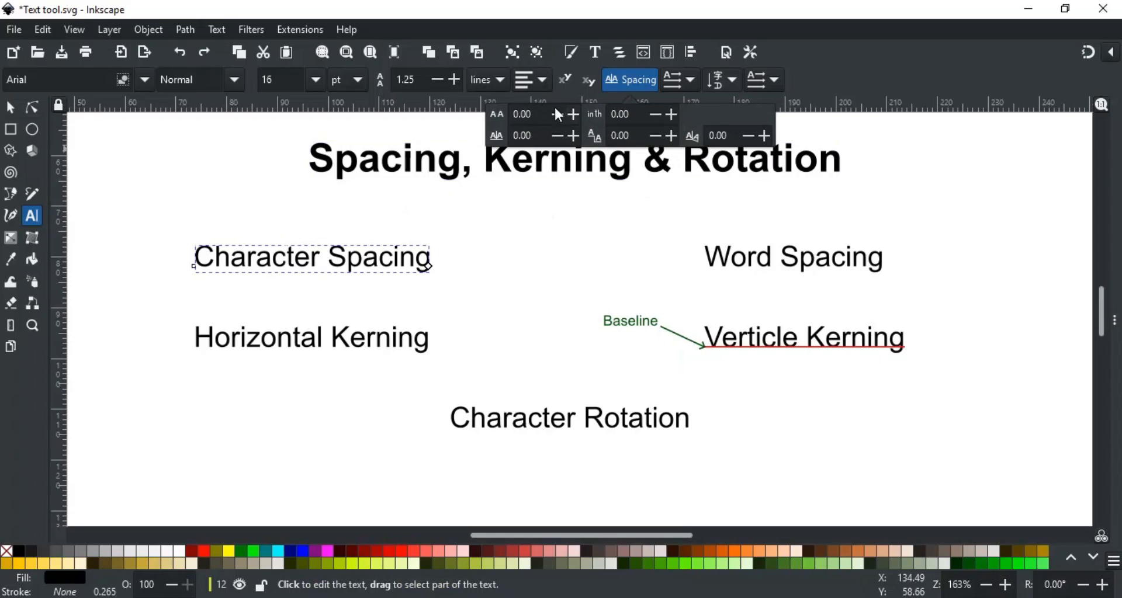
drag(536, 116, 508, 116)
text(4)
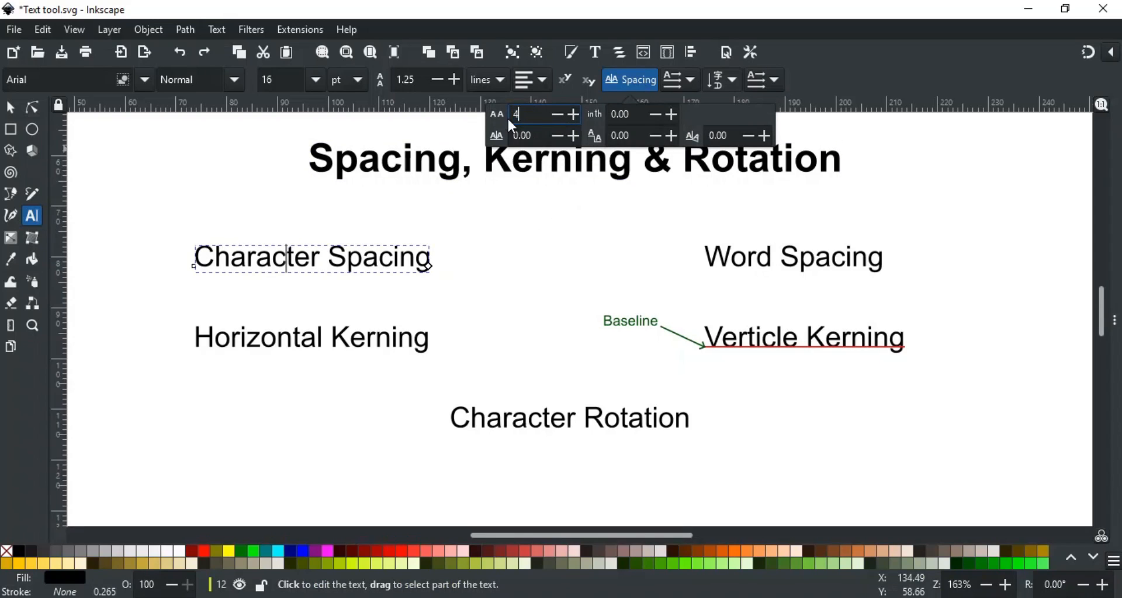
key(Return)
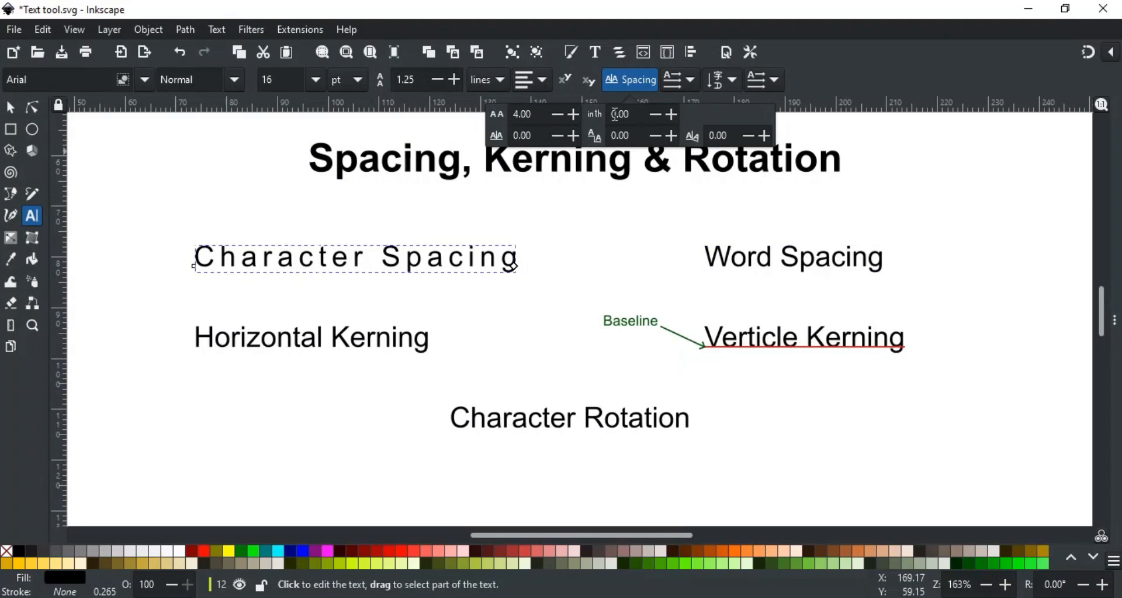
Set the spacing between words of the "Word Spacing" text to -5
click(745, 257)
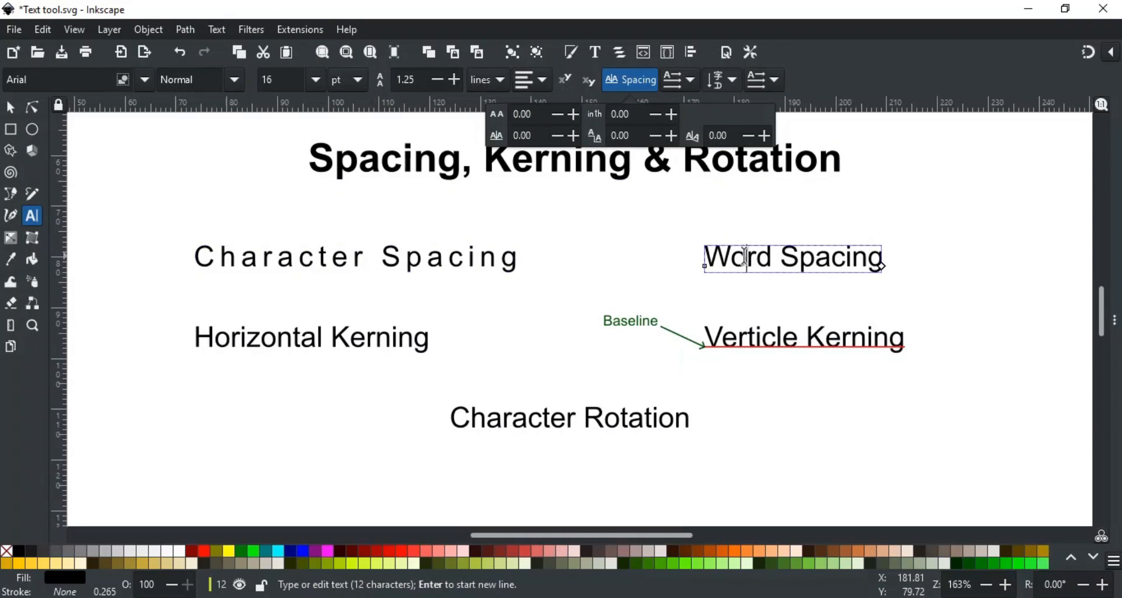
drag(638, 111, 601, 111)
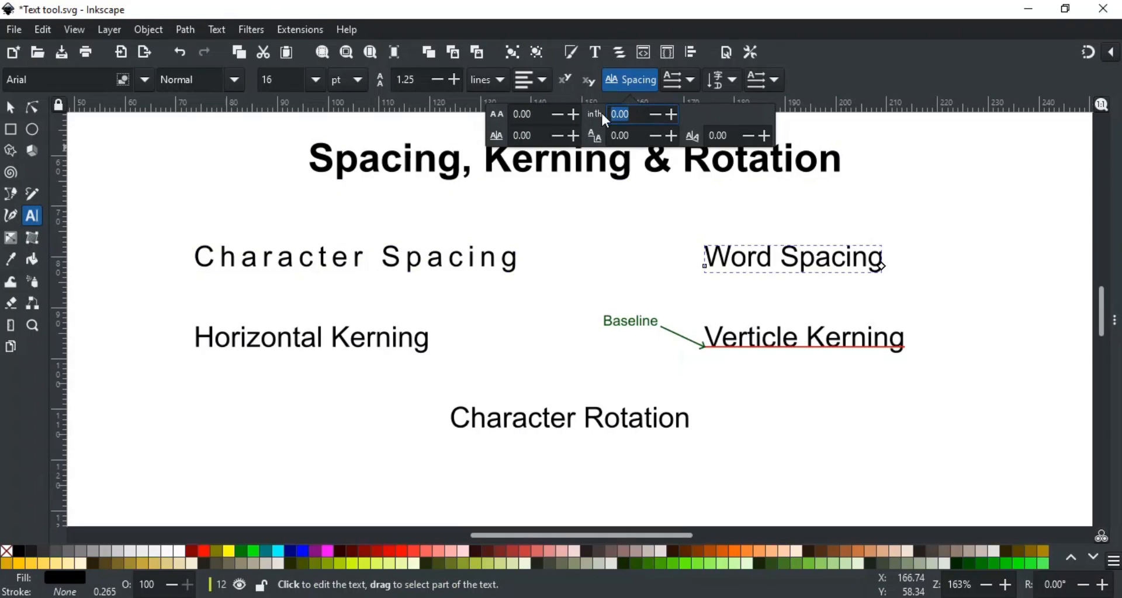
text(-5)
key(Return)
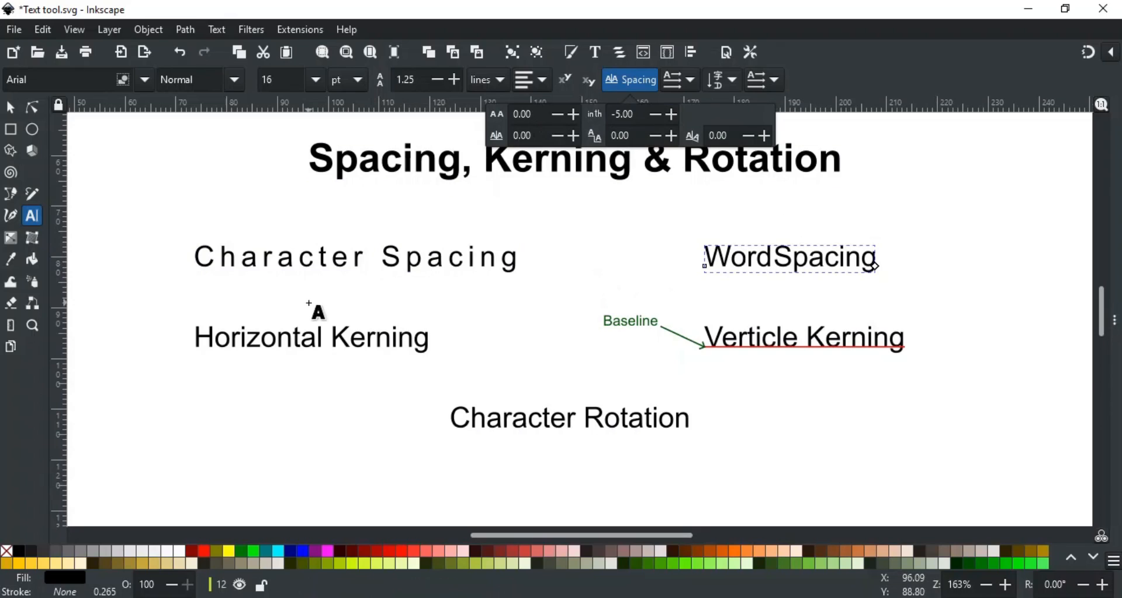
Apply a horizontal kerning of 4 between the "z" and "o" in the "Horizontal Kerning" text
click(264, 339)
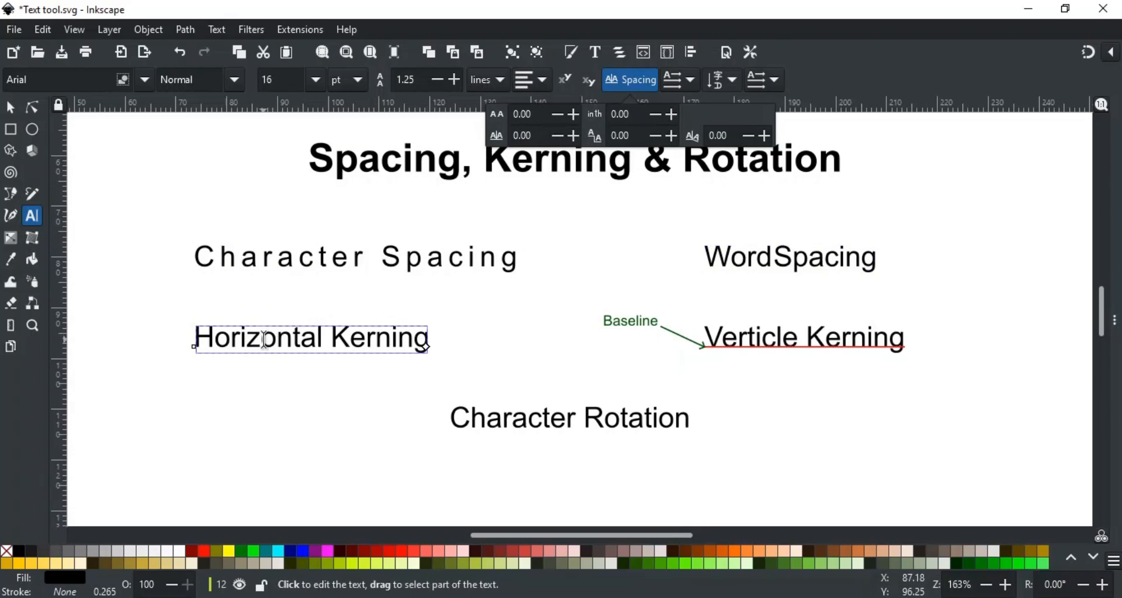
drag(544, 139, 515, 139)
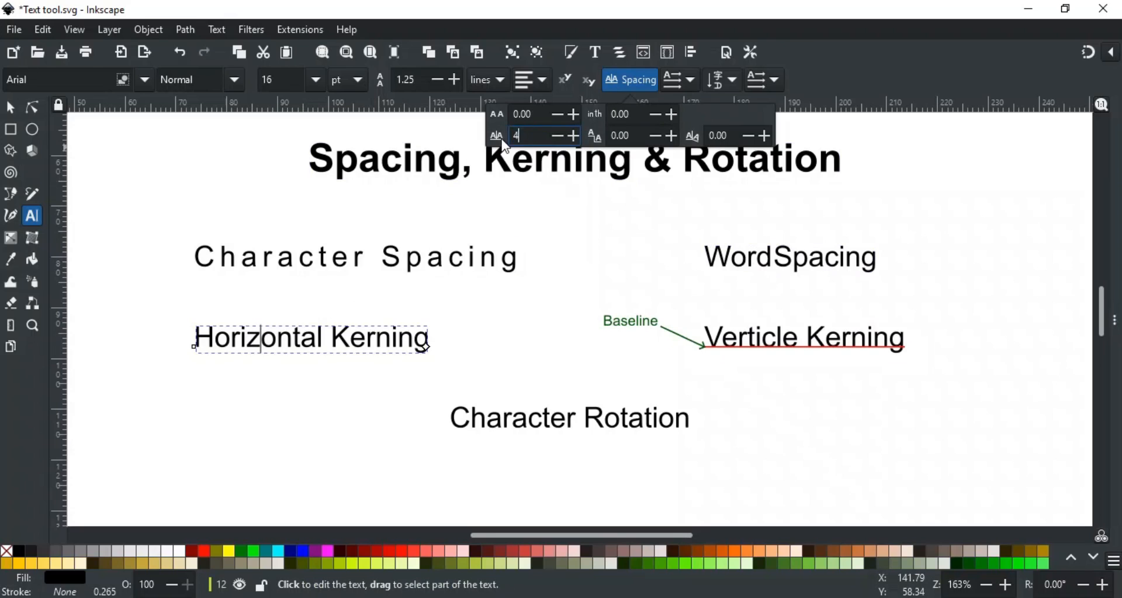
text(4)
key(Return)
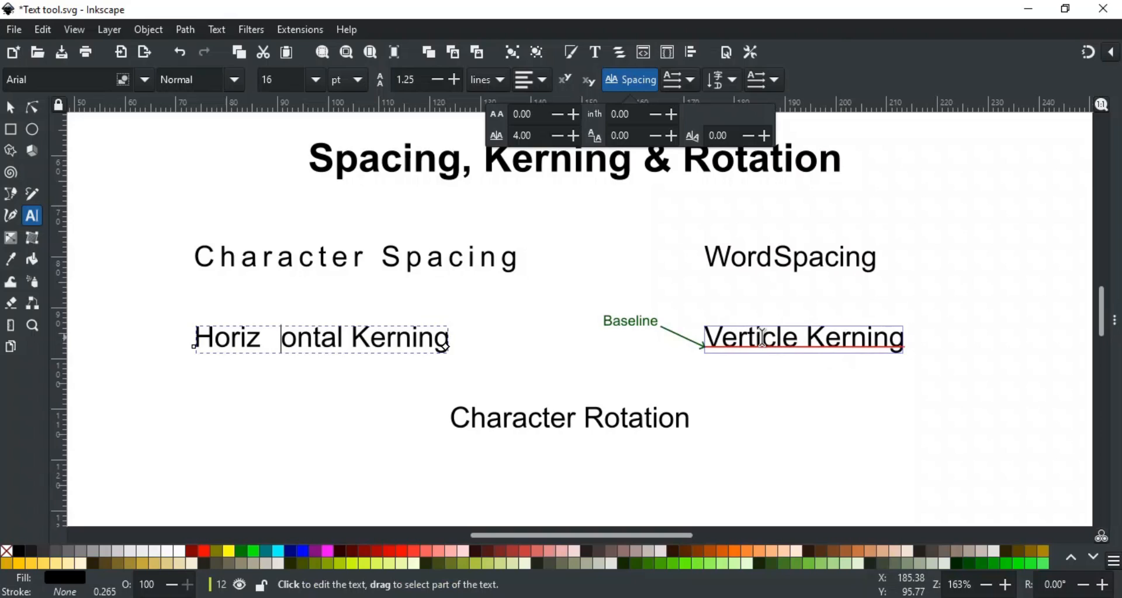
Apply a vertical kerning of 4 after "Verti" in the "Verticle Kerning" text
click(762, 338)
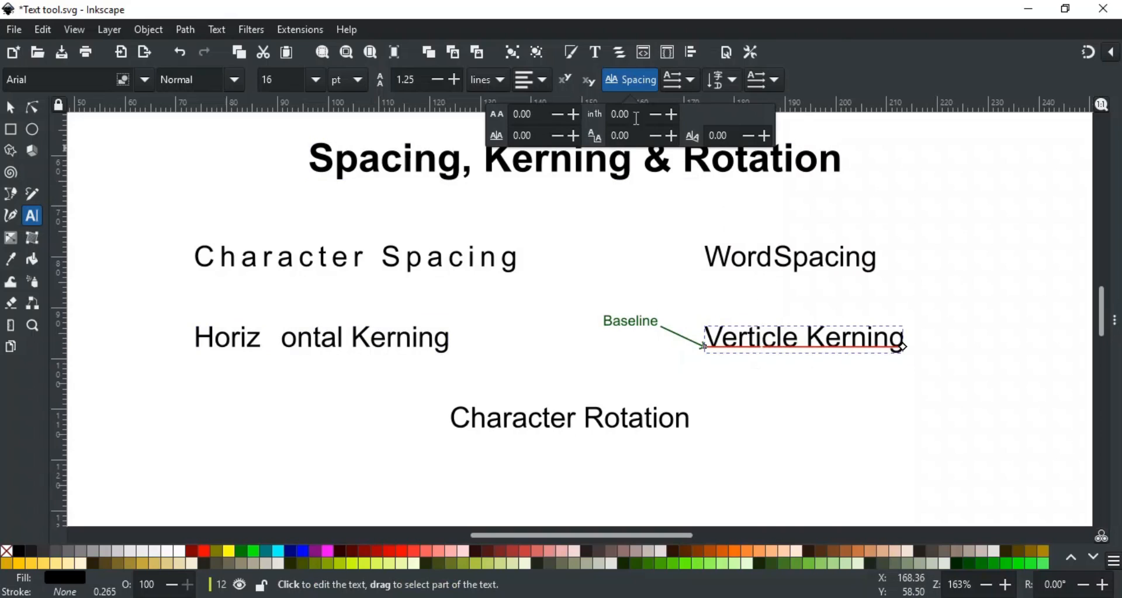
drag(635, 139, 605, 143)
text(4)
key(Return)
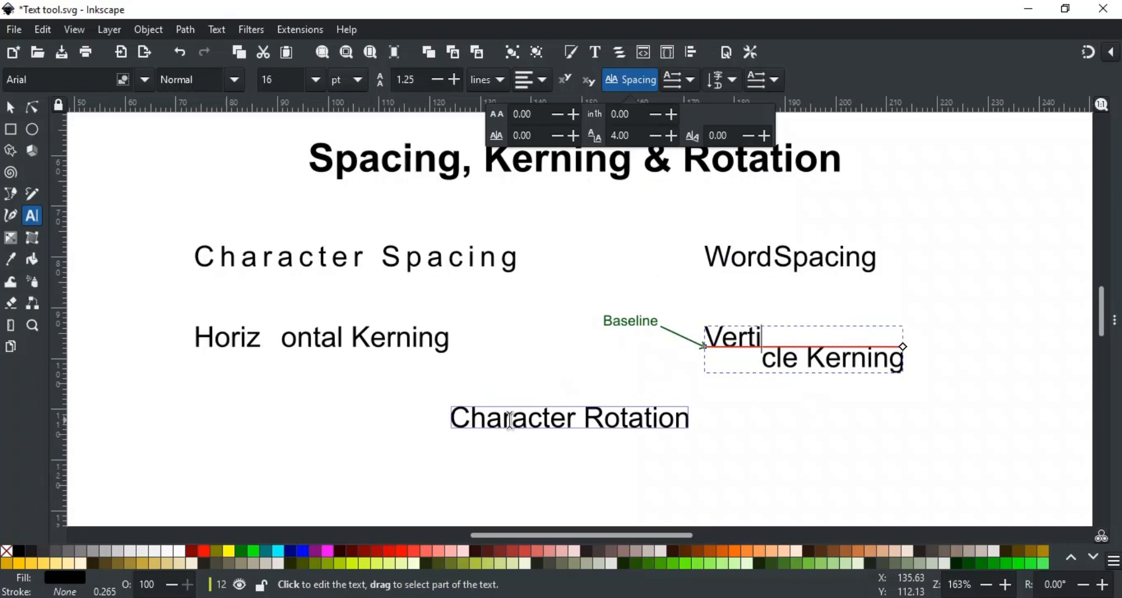
Set a character rotation of 45 degrees at a letter within the word "Character" in the "Character Rotation" text
click(510, 419)
click(717, 136)
text(45)
key(Return)
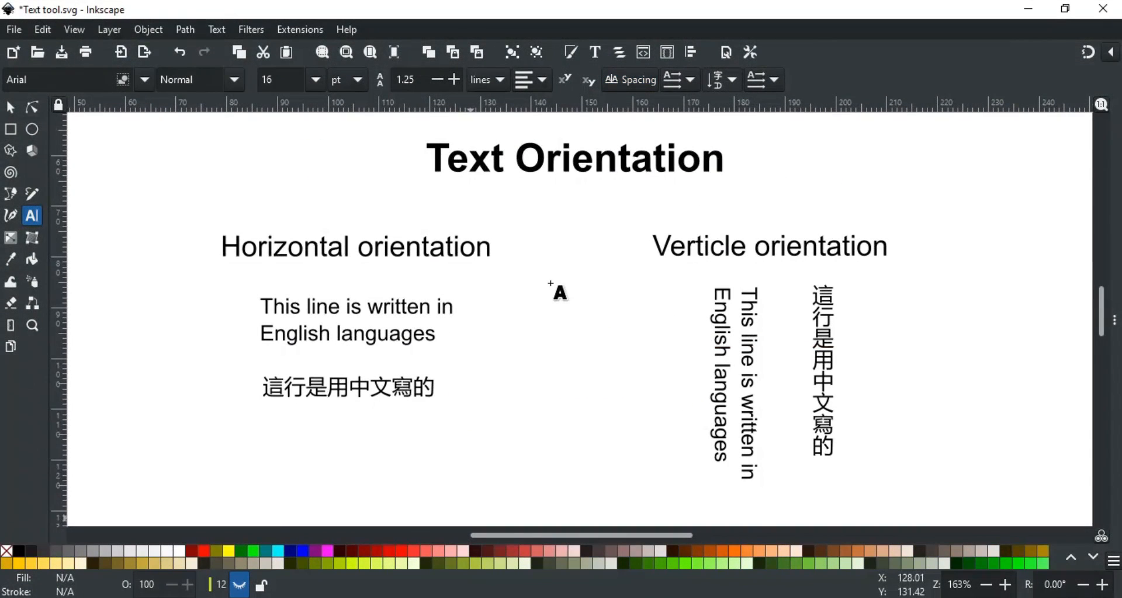
View the available horizontal and vertical text writing modes on the "Text Orientation" example
click(687, 84)
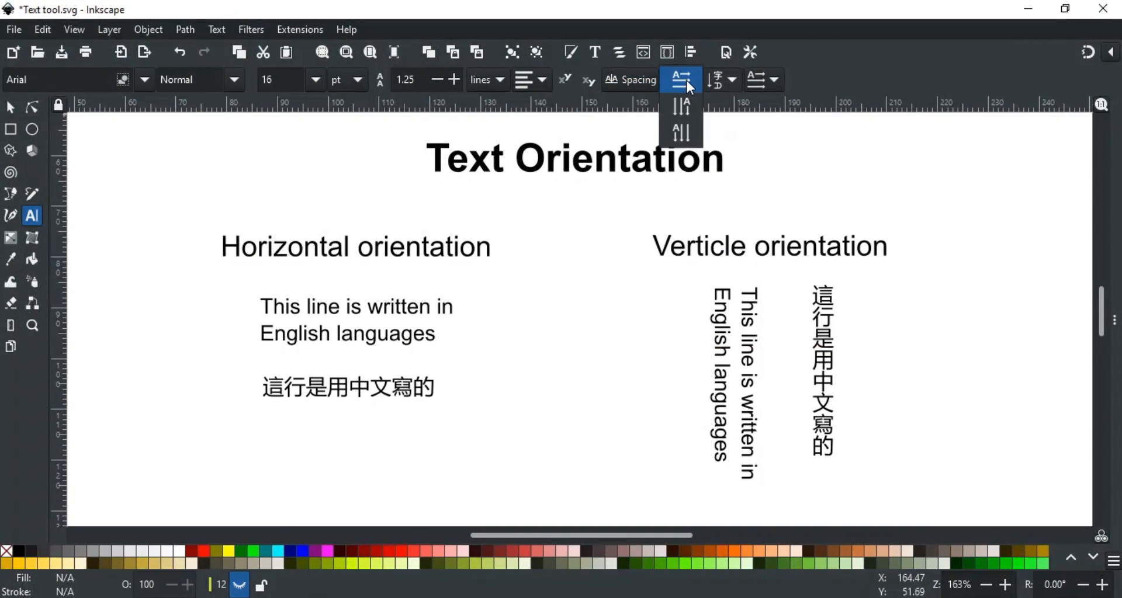